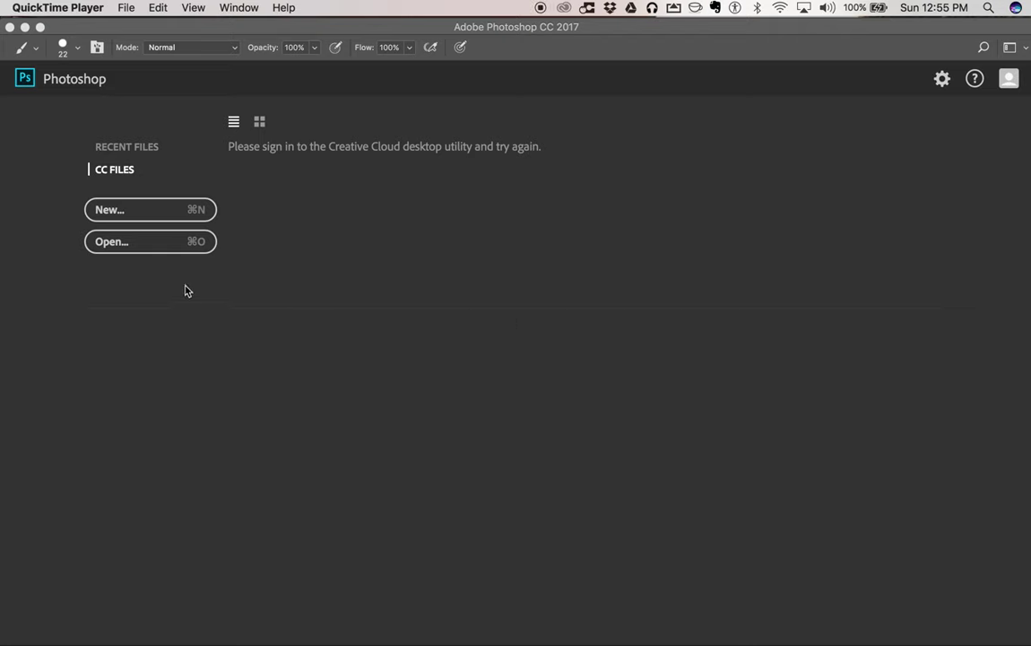
Open the ant.mov video from the Desktop
click(153, 245)
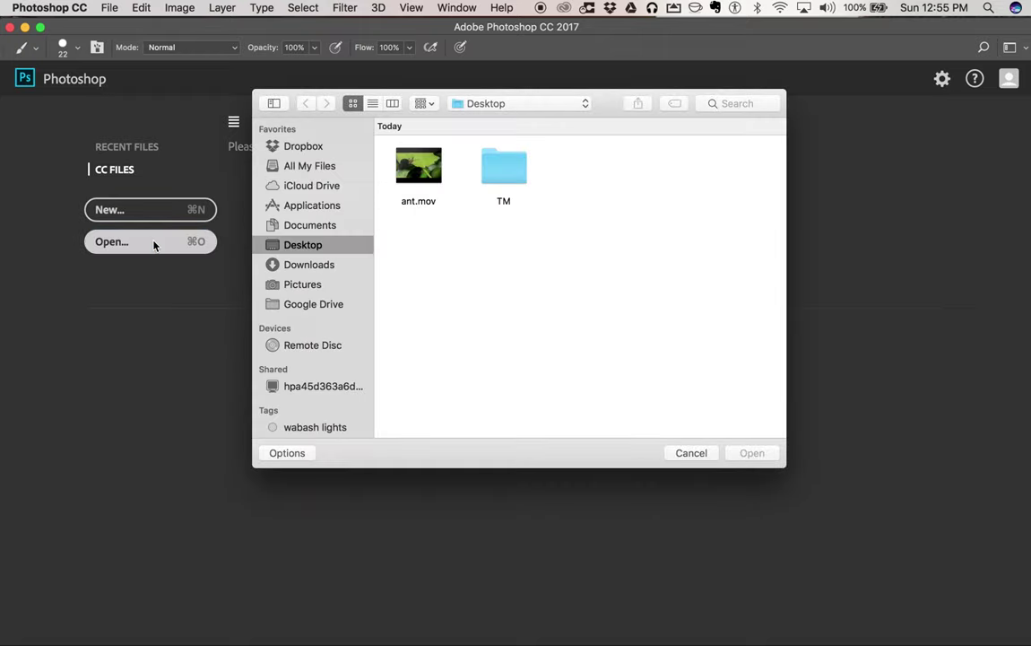
click(436, 169)
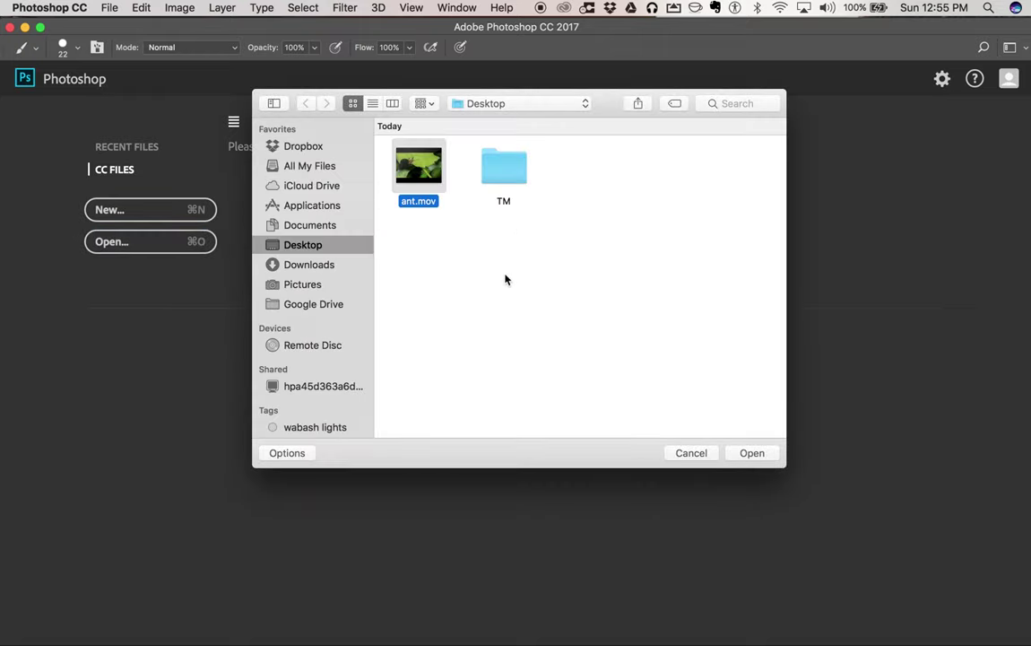
click(753, 453)
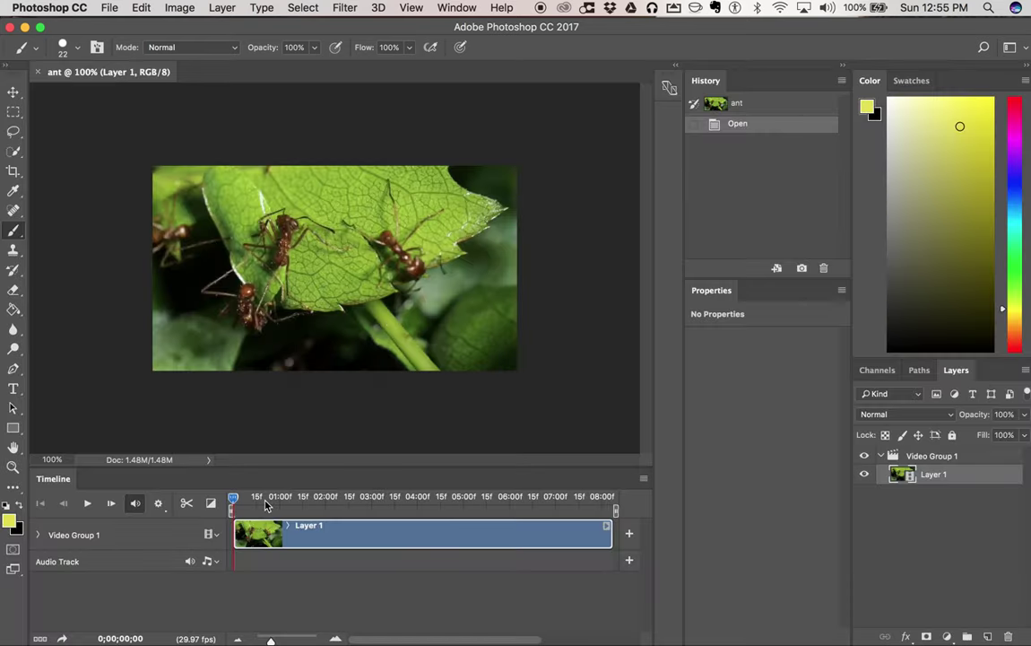
Play the ant clip, then scrub the playhead back to about frame 9
click(87, 505)
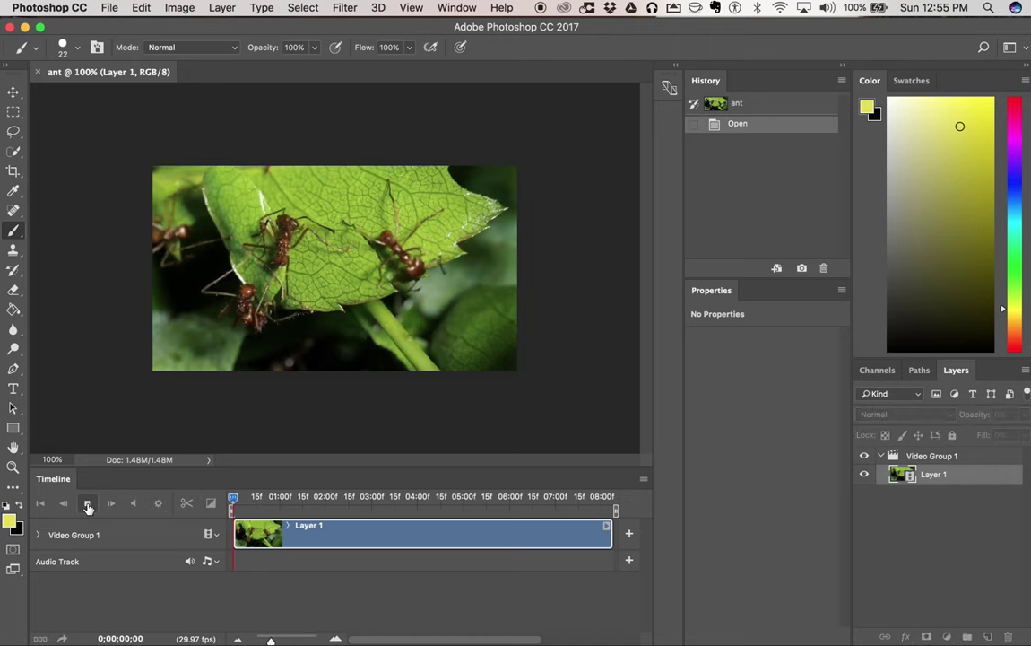
click(88, 505)
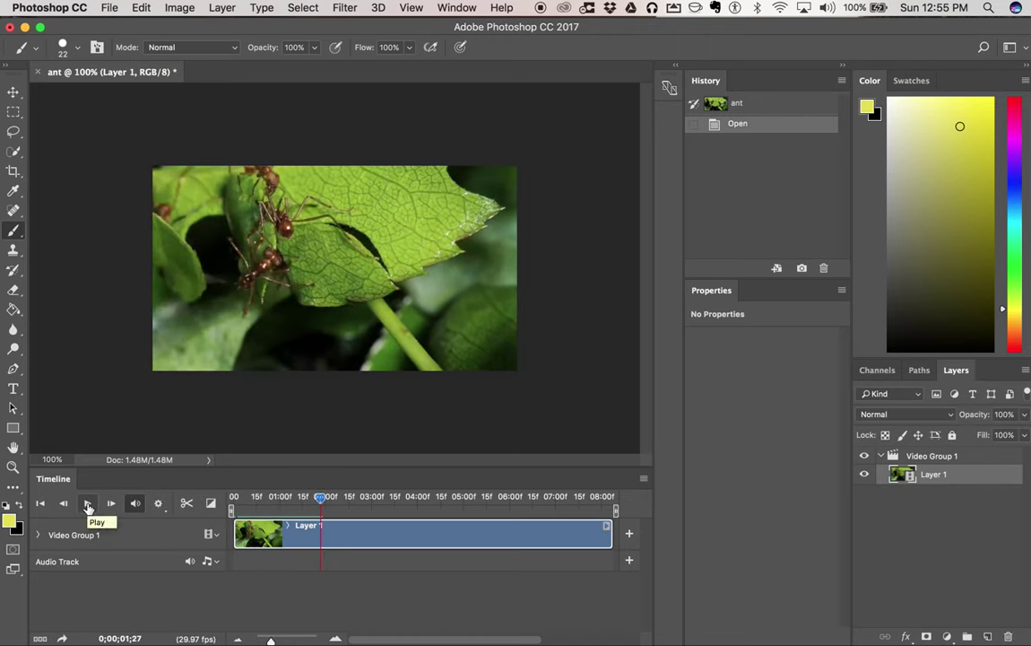
click(311, 500)
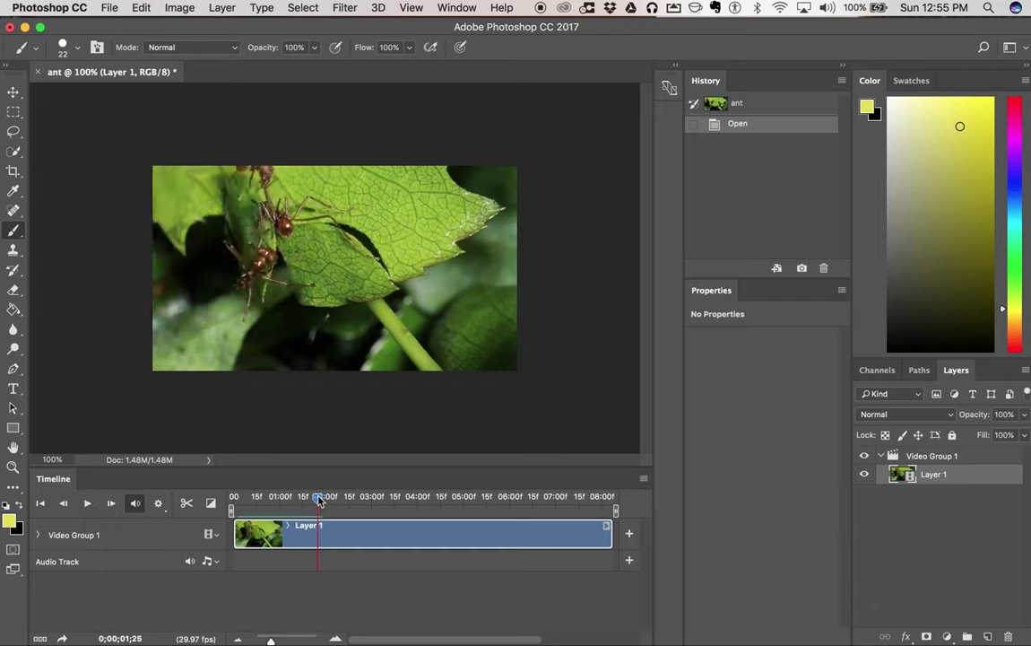
drag(311, 501, 255, 500)
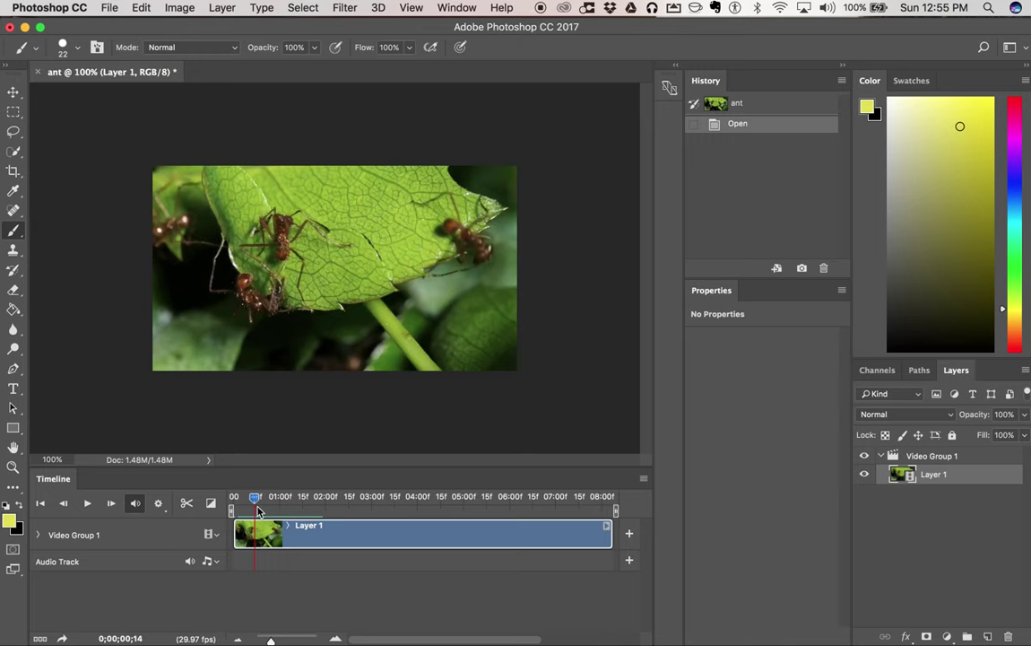
drag(255, 499, 248, 504)
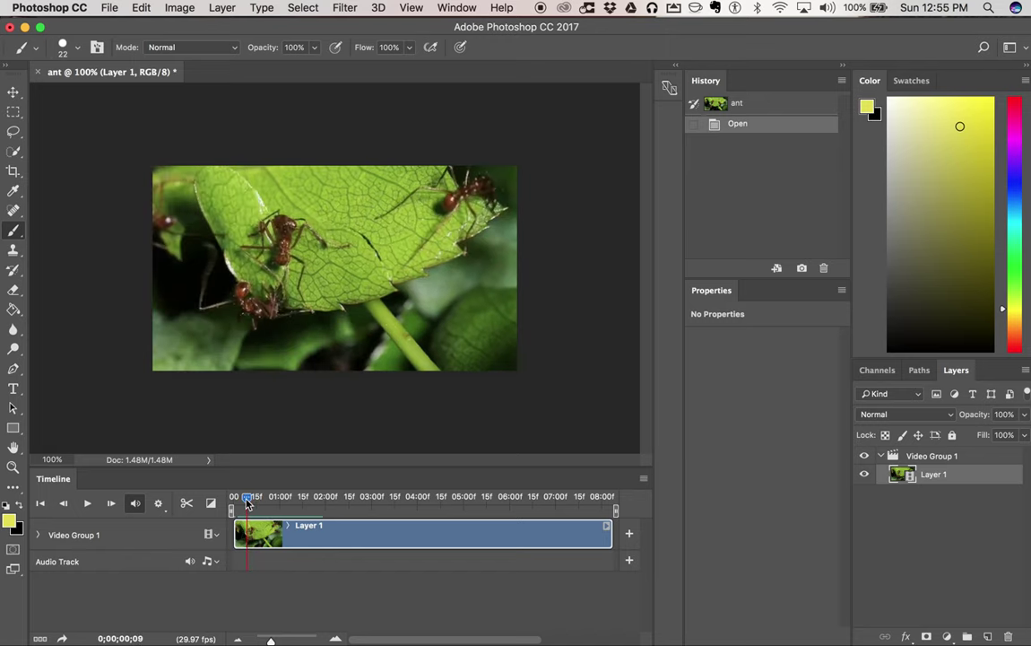
click(643, 482)
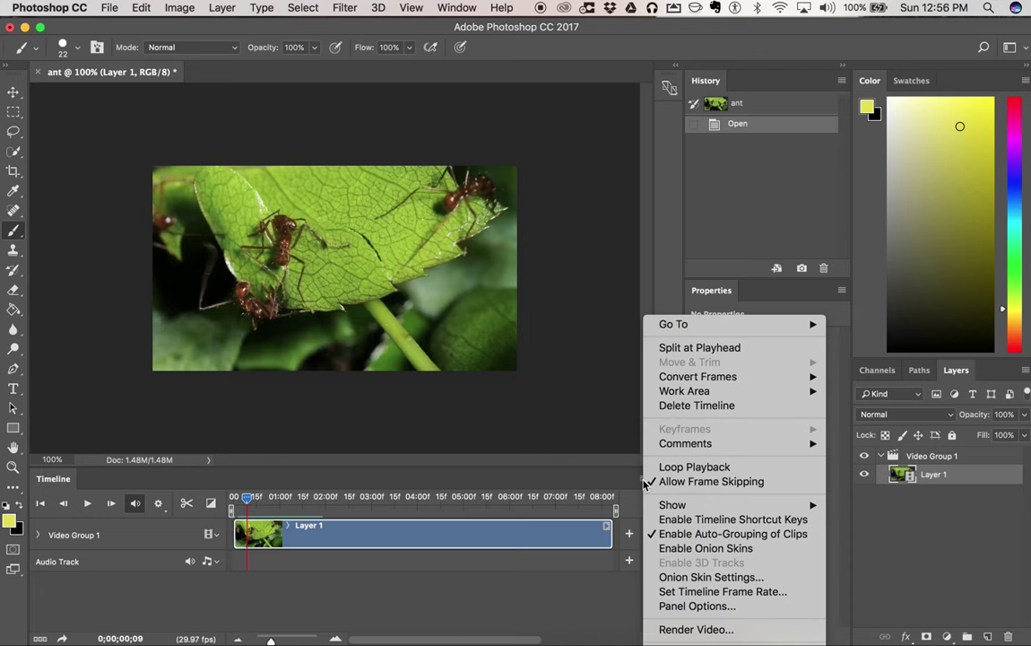
Set the timeline frame rate to 12 fps
click(711, 592)
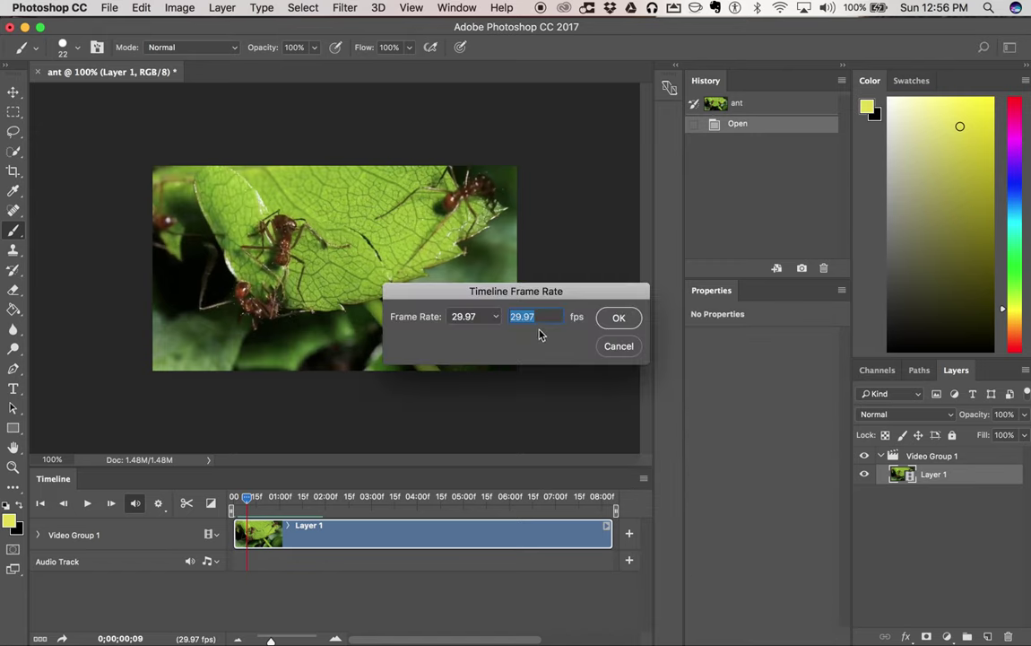
text(12)
click(625, 324)
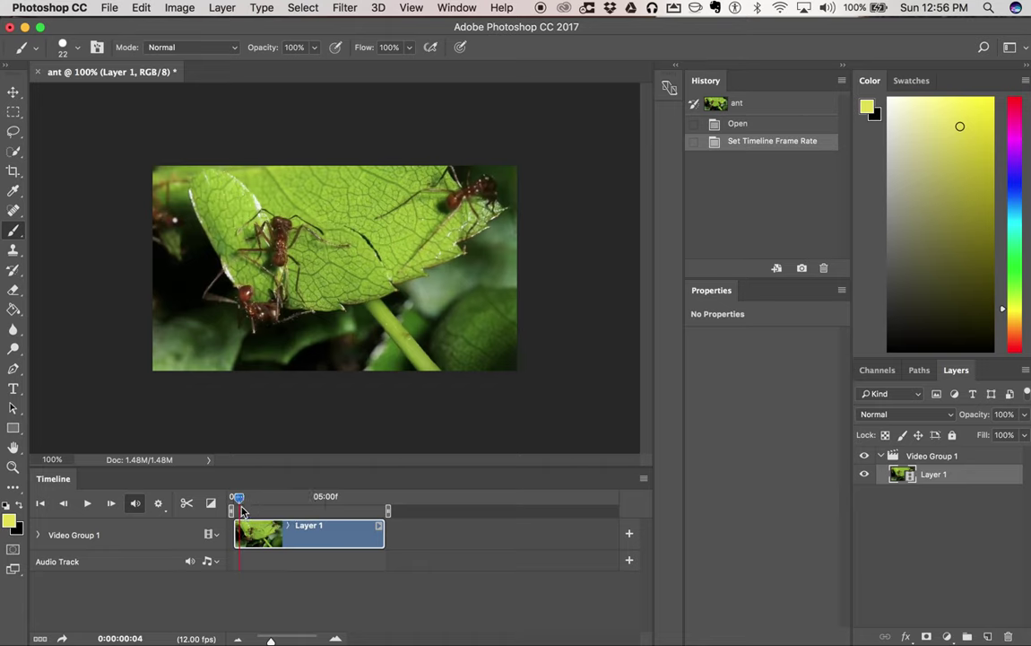
Scrub the 12 fps frames while zooming the timeline in and out
mouse_move(240, 511)
mouse_down()
mouse_move(327, 511)
mouse_move(235, 502)
mouse_up()
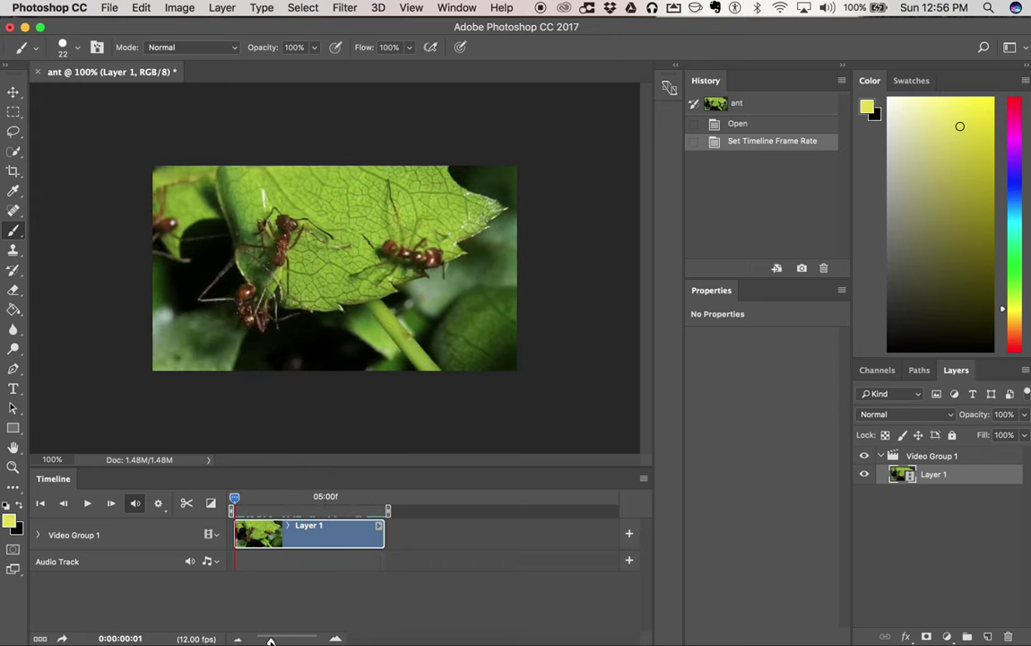
drag(270, 640, 318, 640)
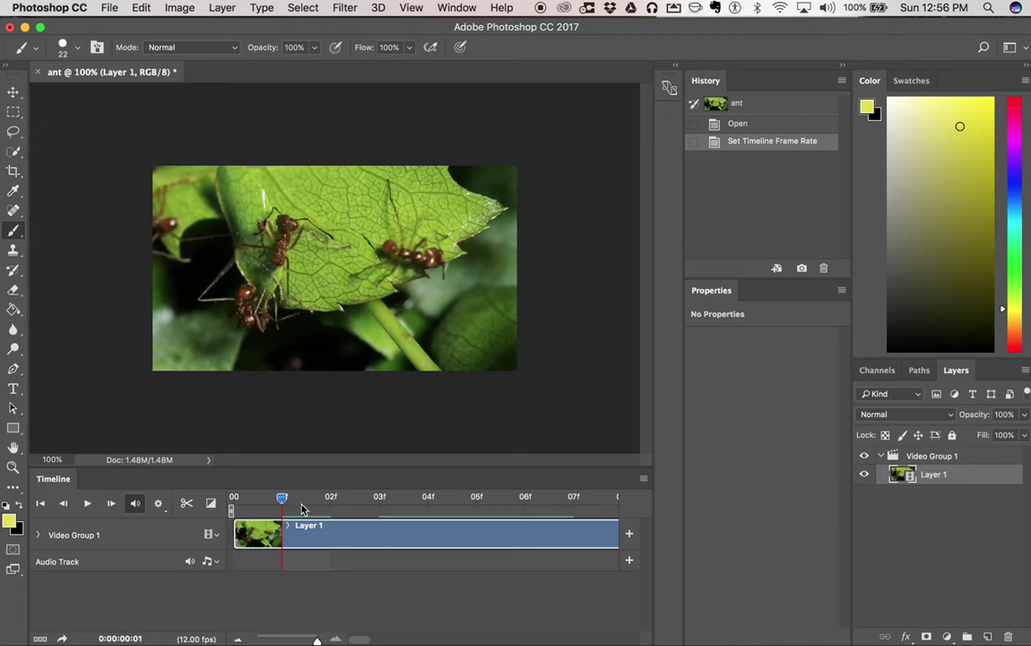
mouse_move(291, 504)
mouse_down()
mouse_move(379, 515)
mouse_move(525, 504)
mouse_up()
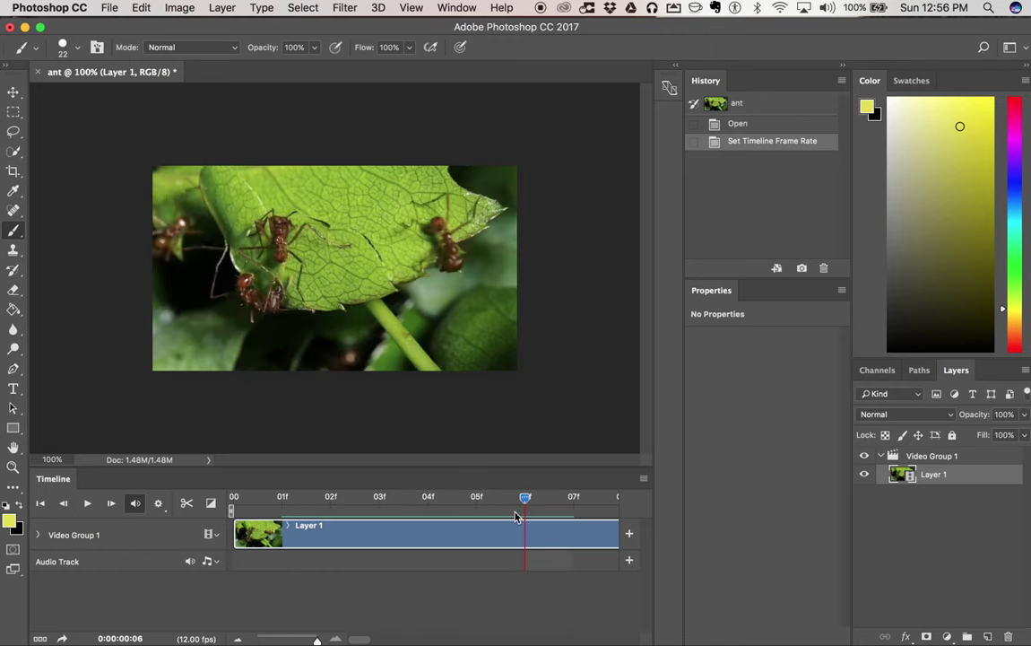
drag(319, 640, 264, 640)
drag(233, 507, 257, 499)
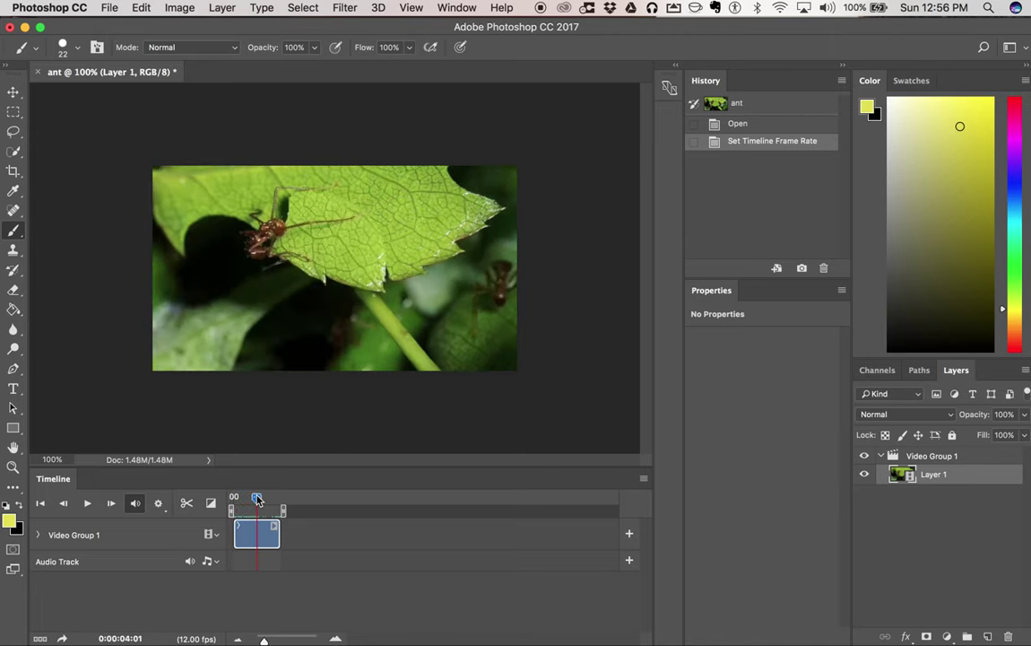
drag(264, 640, 328, 638)
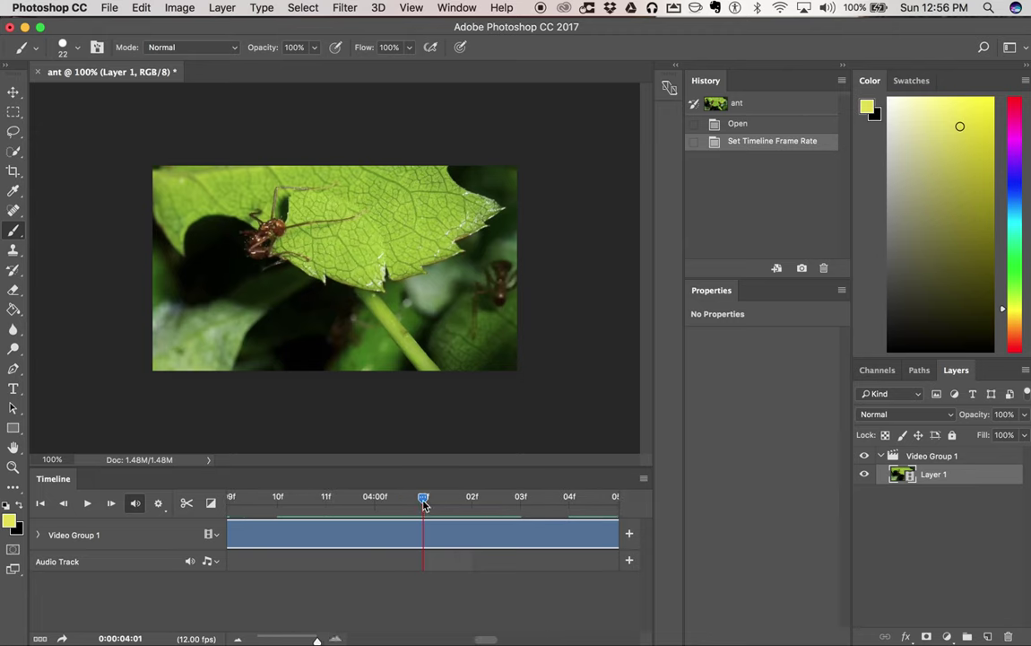
Return the playhead to the first frame and step through neighbouring frames
click(278, 498)
click(40, 503)
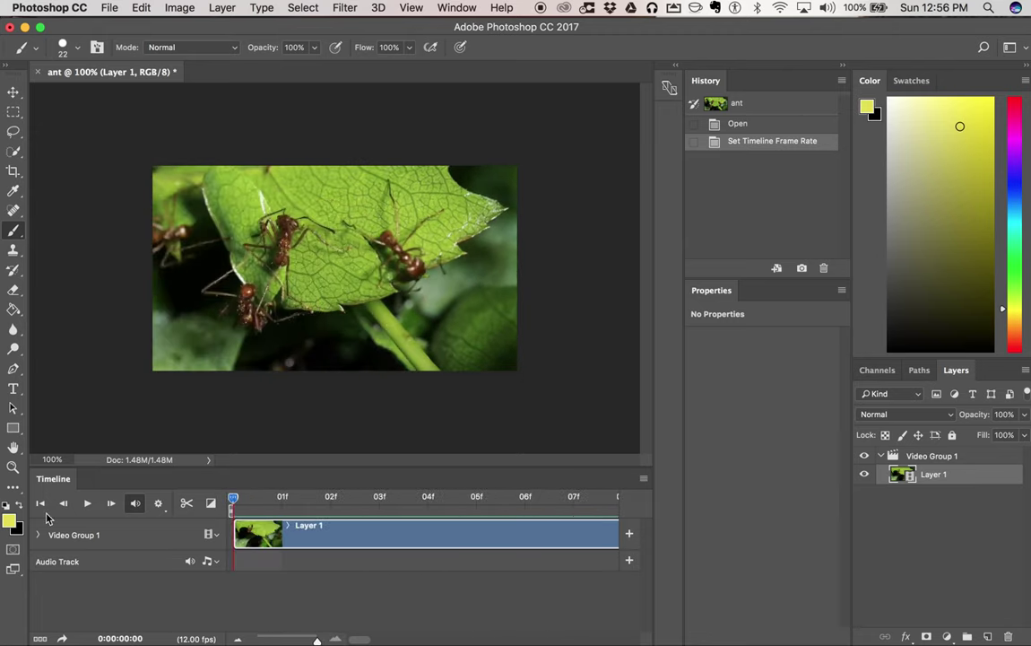
click(282, 500)
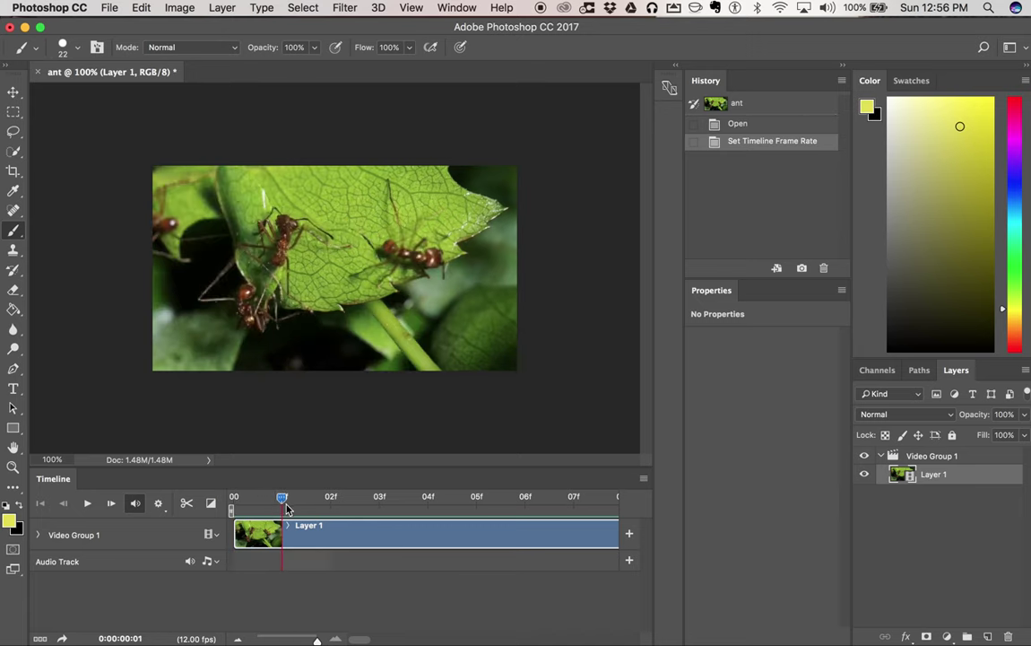
mouse_move(286, 509)
mouse_down()
mouse_move(329, 510)
mouse_move(238, 509)
mouse_up()
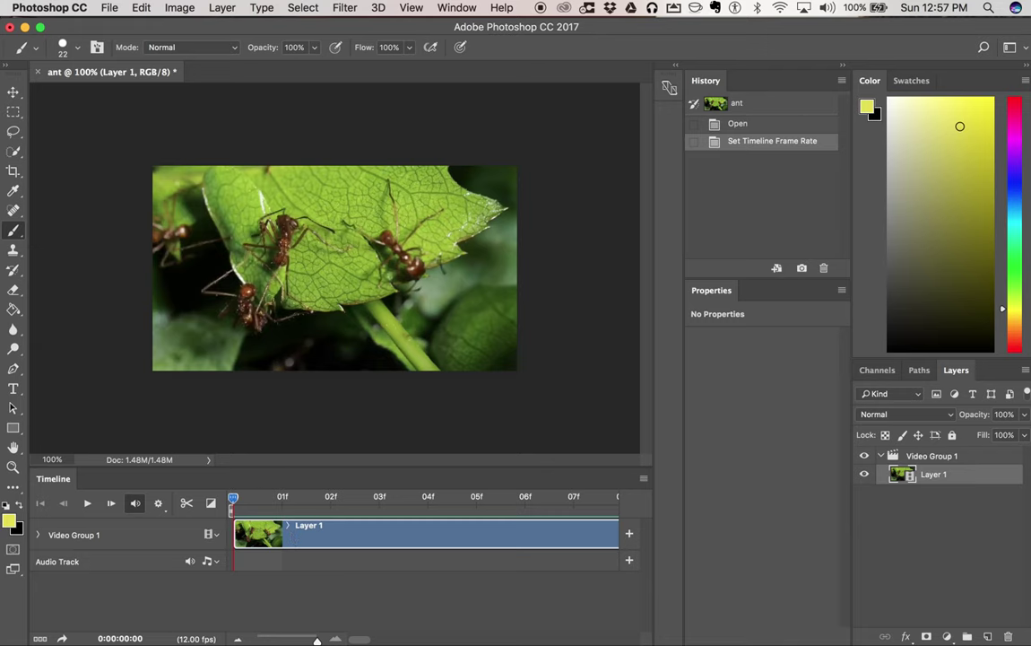
click(232, 10)
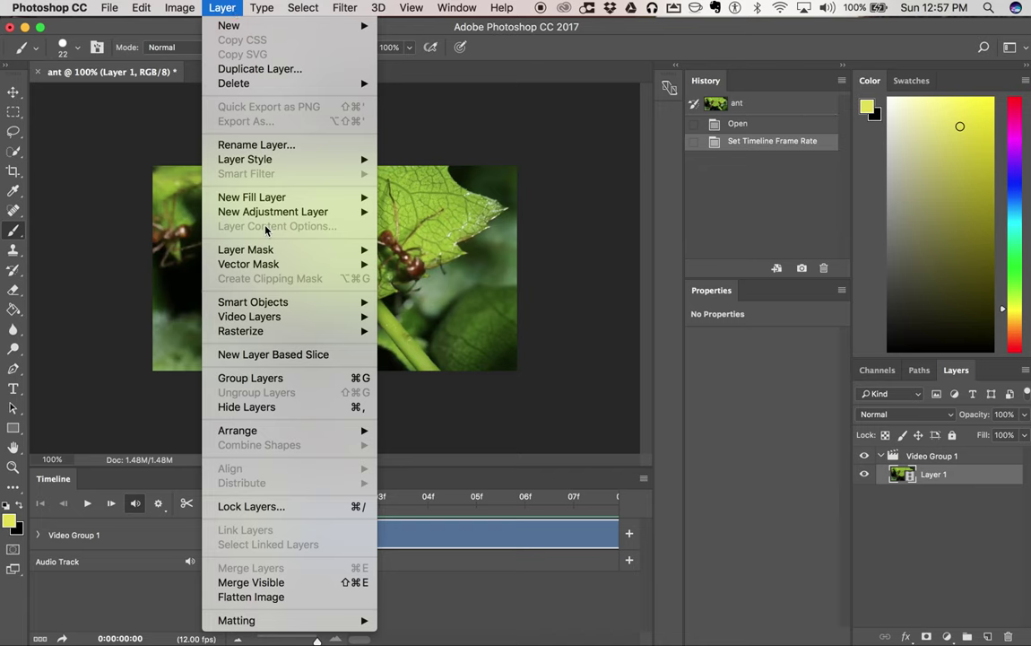
mouse_move(249, 317)
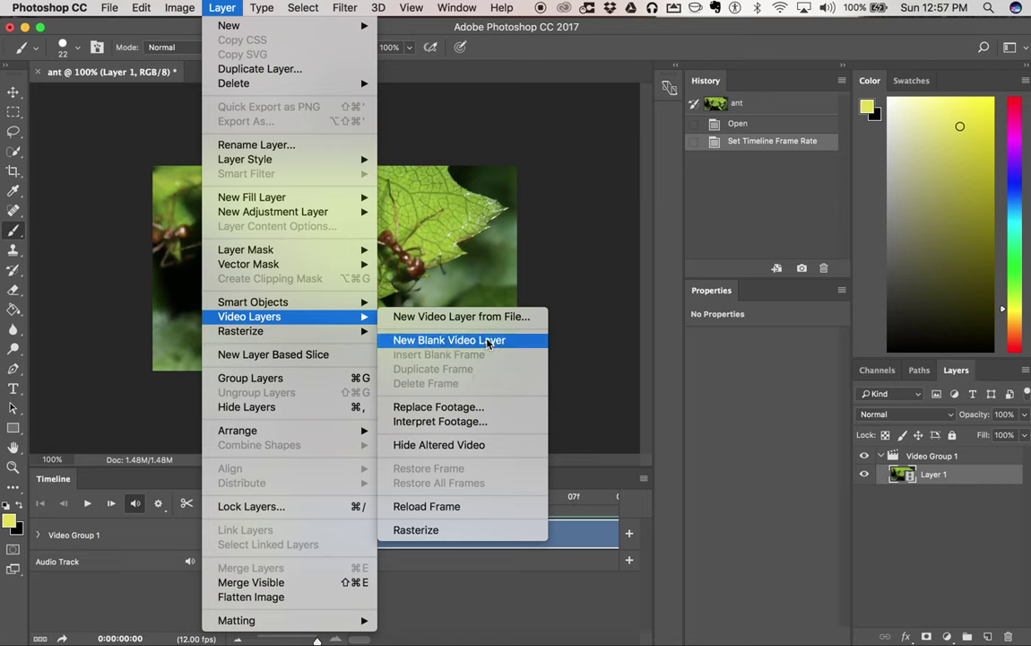
Add blank video Layer 2 after Layer 1, on its own track outside Video Group 1
click(518, 341)
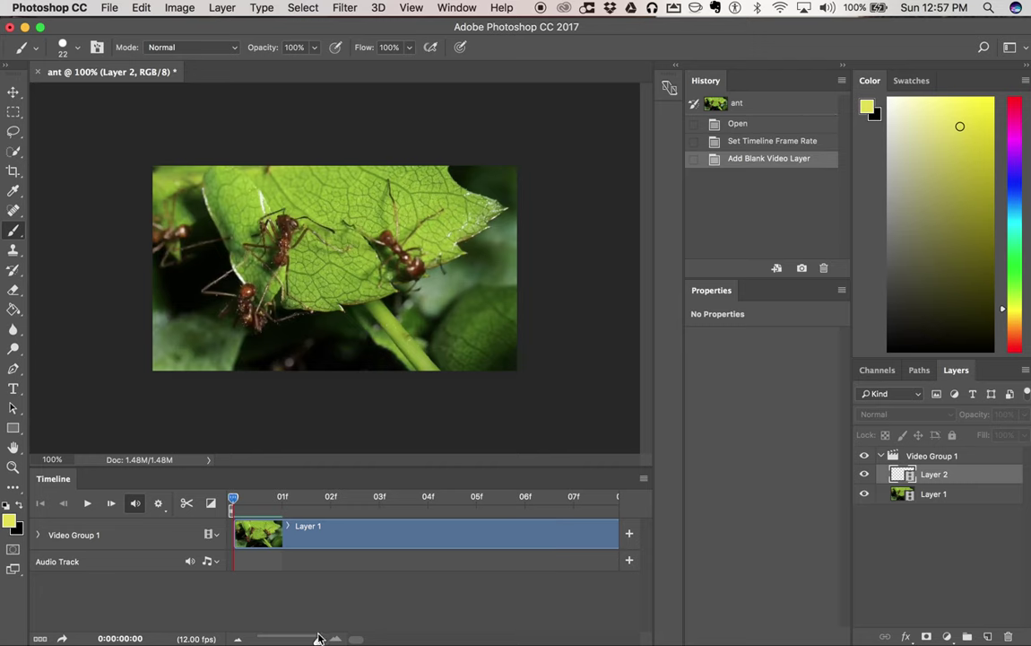
drag(316, 640, 271, 640)
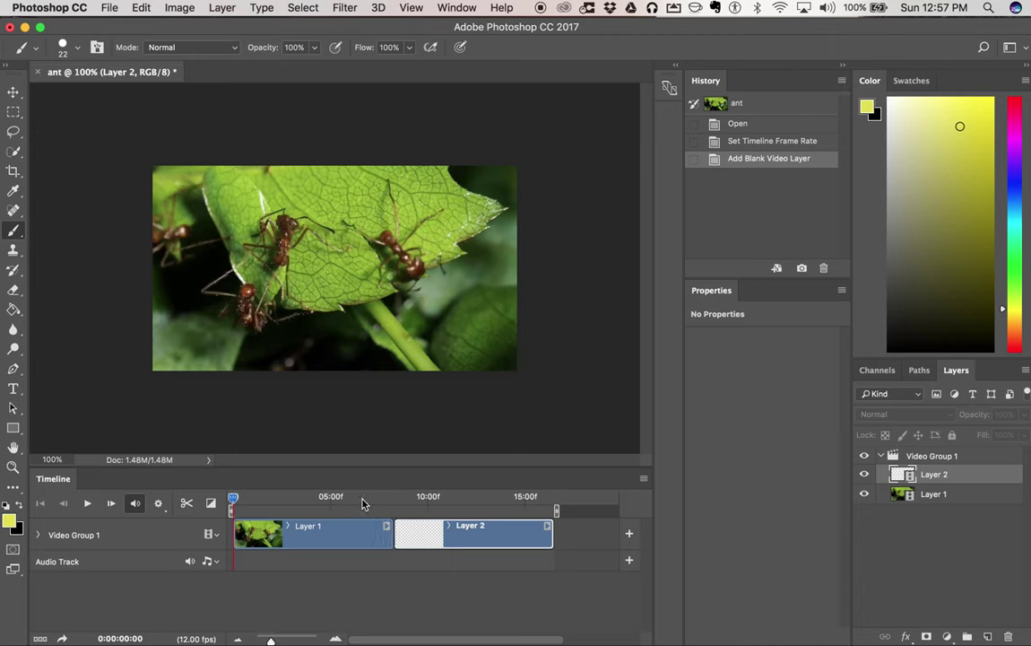
drag(459, 541, 302, 529)
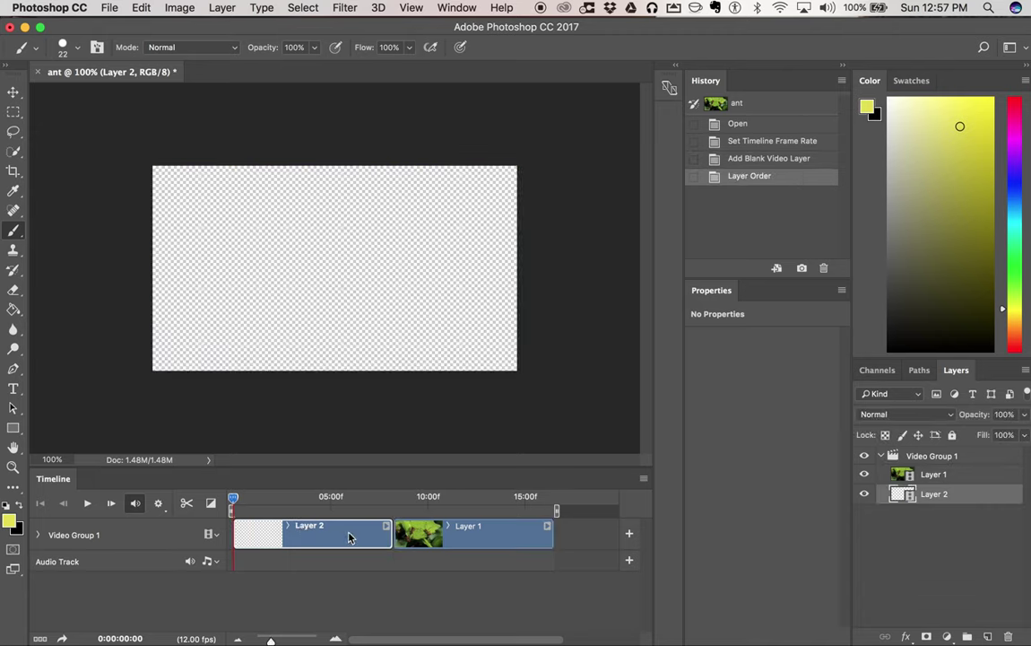
drag(302, 529, 561, 545)
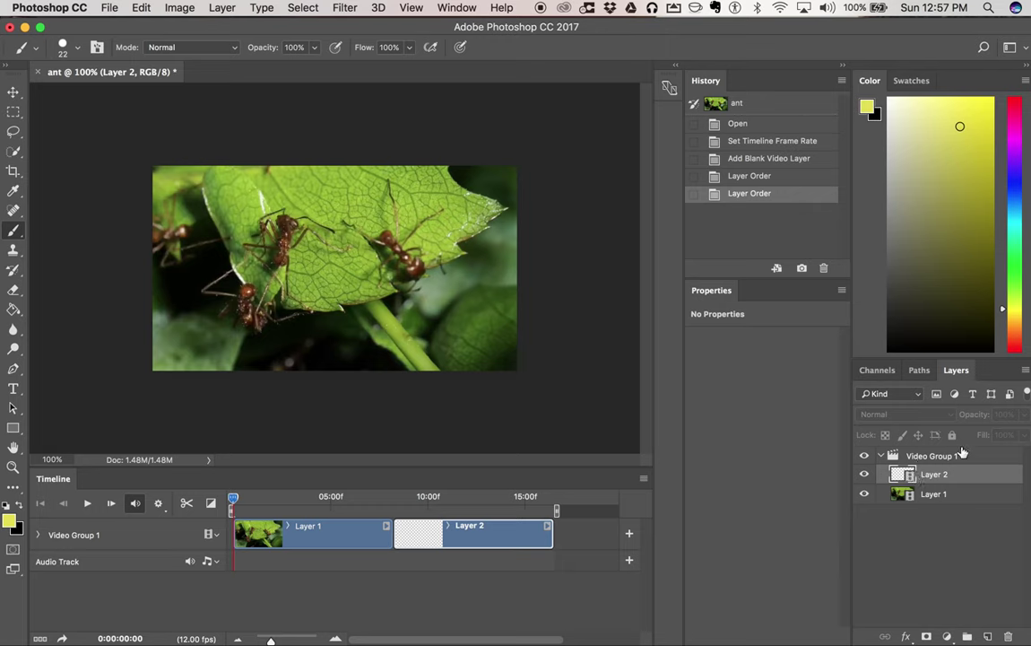
drag(901, 473, 886, 454)
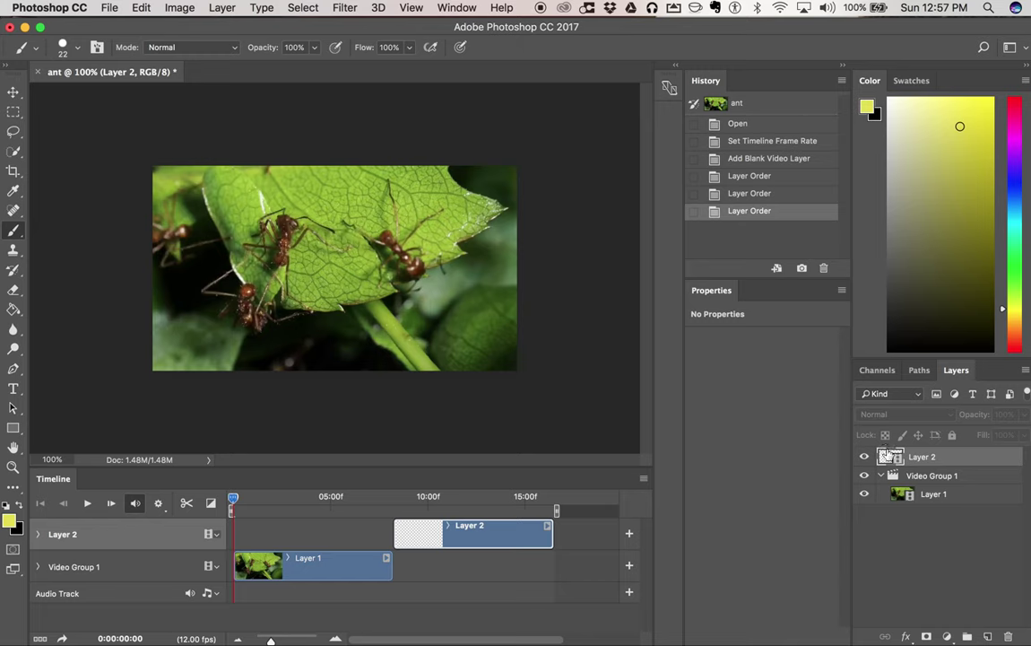
Start Layer 2 at frame 0 and paint a looping yellow squiggle on it
drag(500, 536, 337, 547)
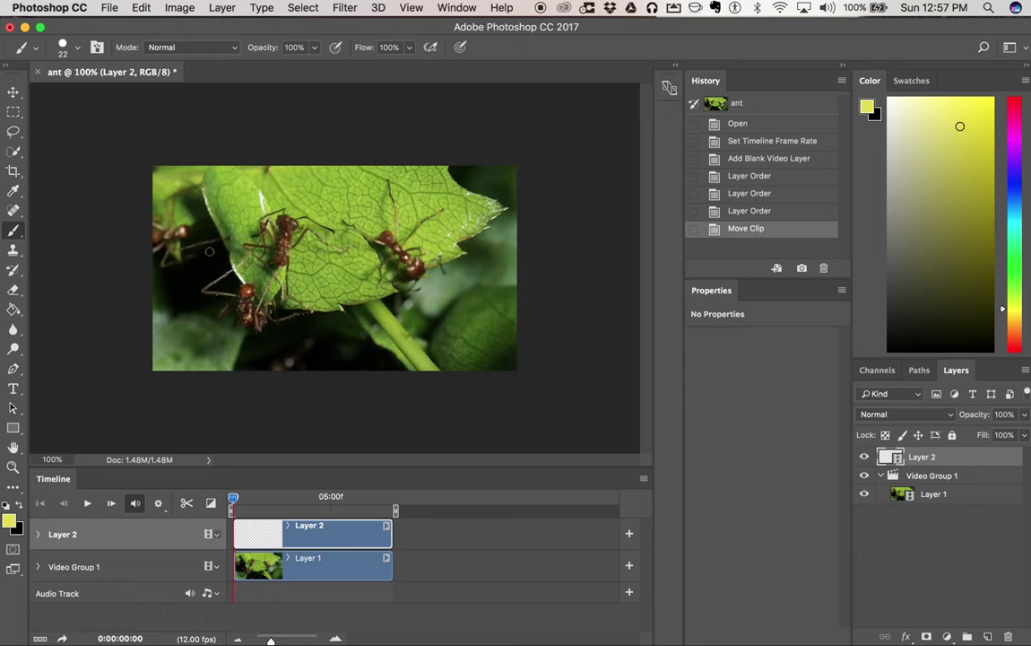
drag(178, 314, 392, 357)
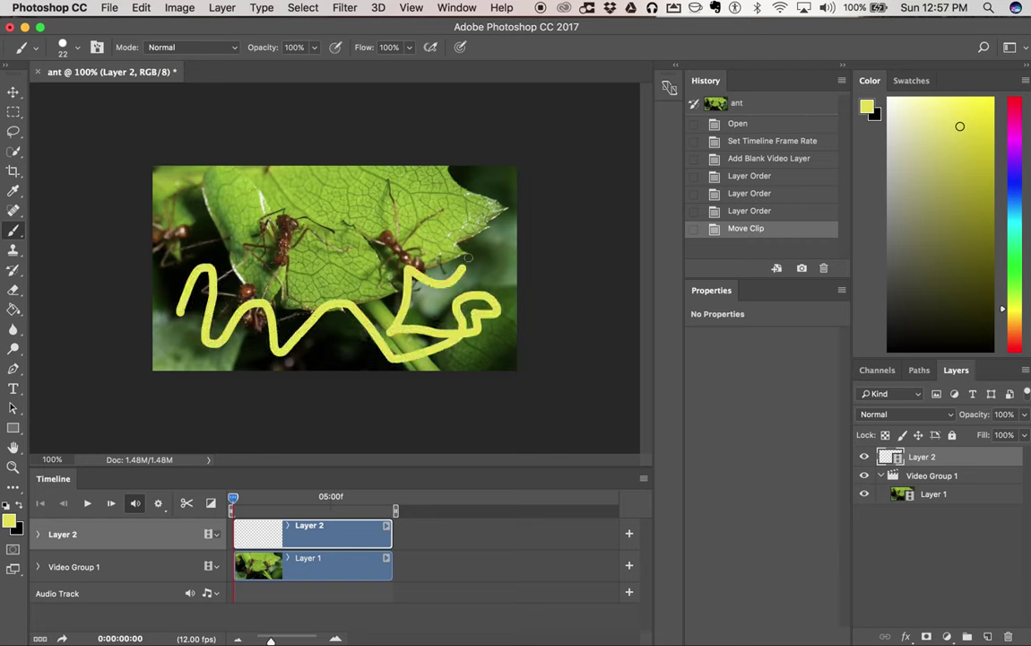
drag(392, 357, 425, 225)
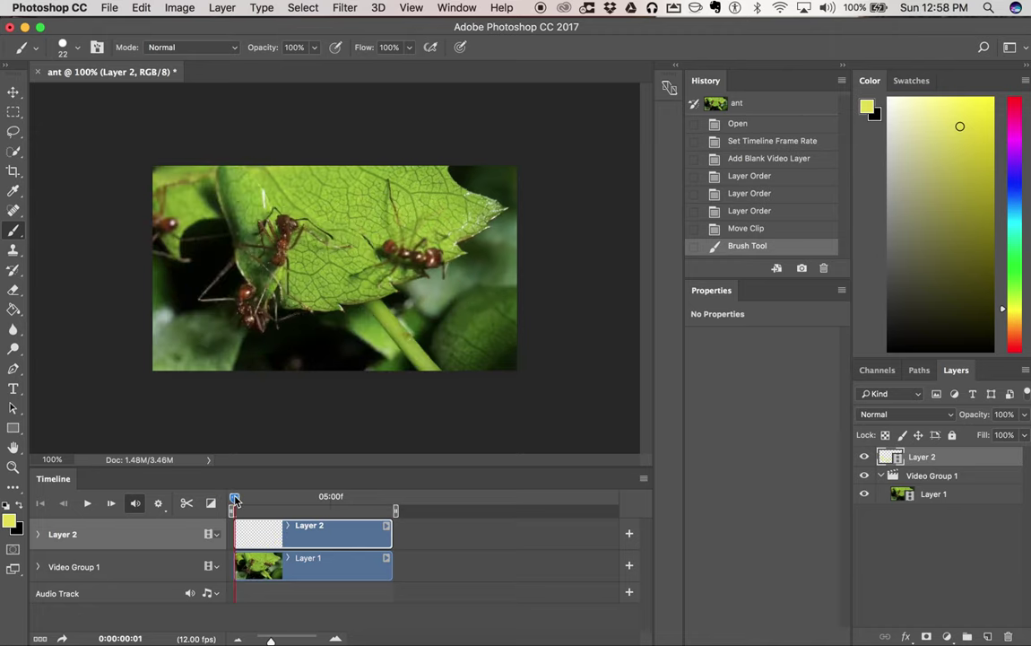
Scrub the frames and zoom the timeline in to show single frames
drag(231, 499, 233, 499)
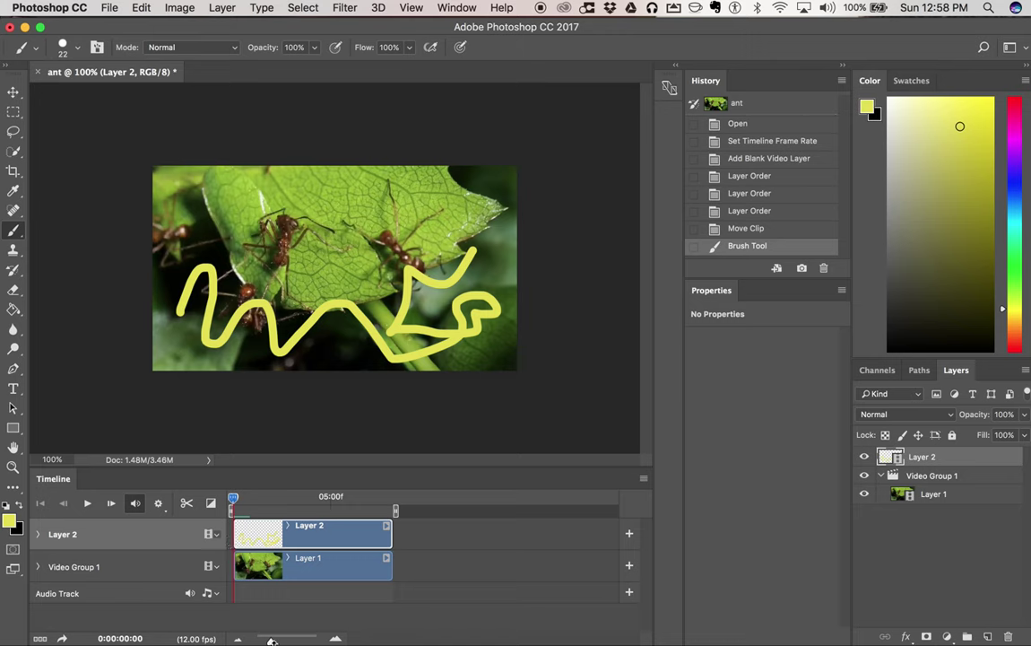
drag(270, 641, 325, 640)
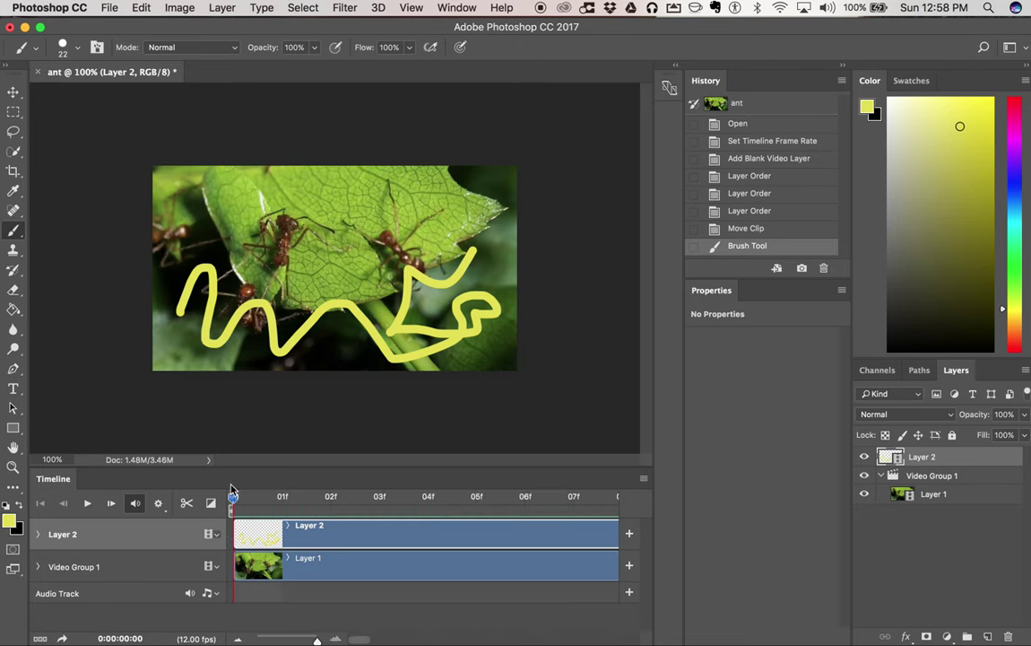
click(262, 504)
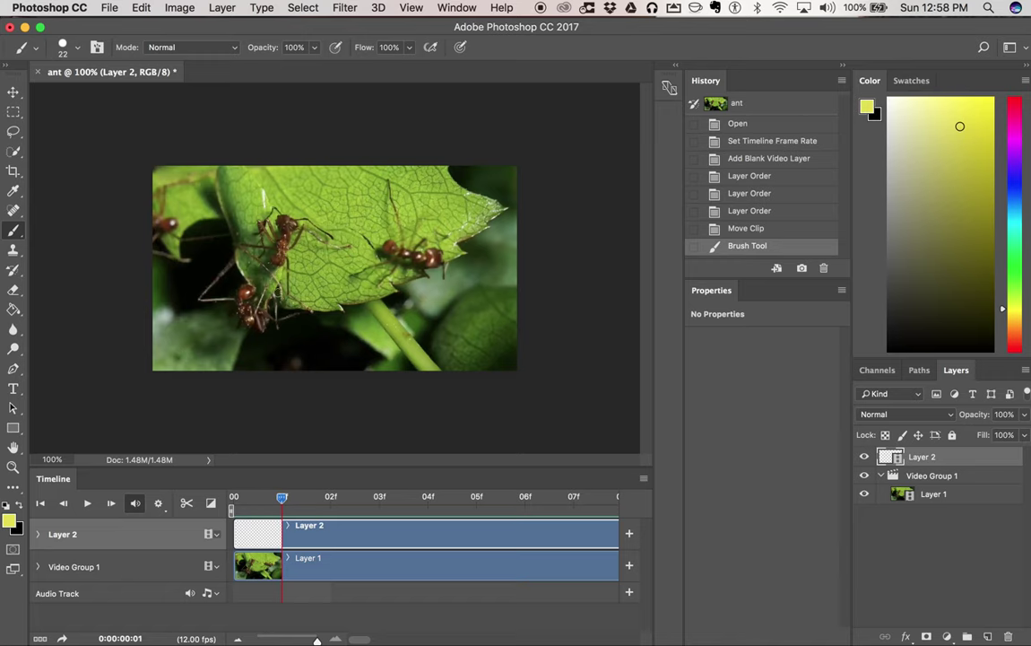
Enable onion skins and move to frame 01f
click(643, 478)
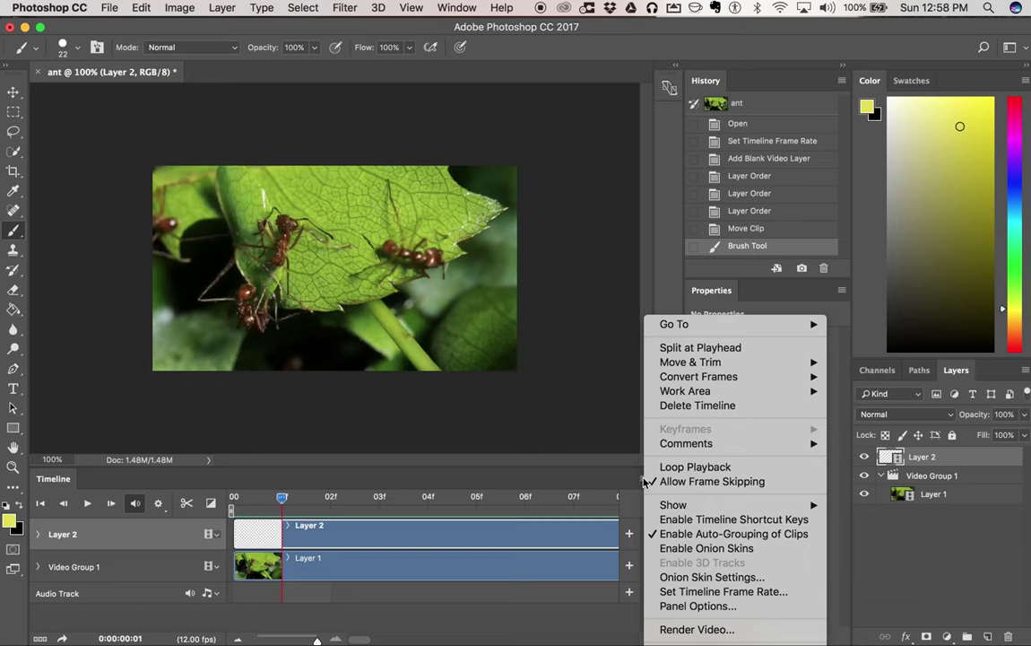
click(692, 548)
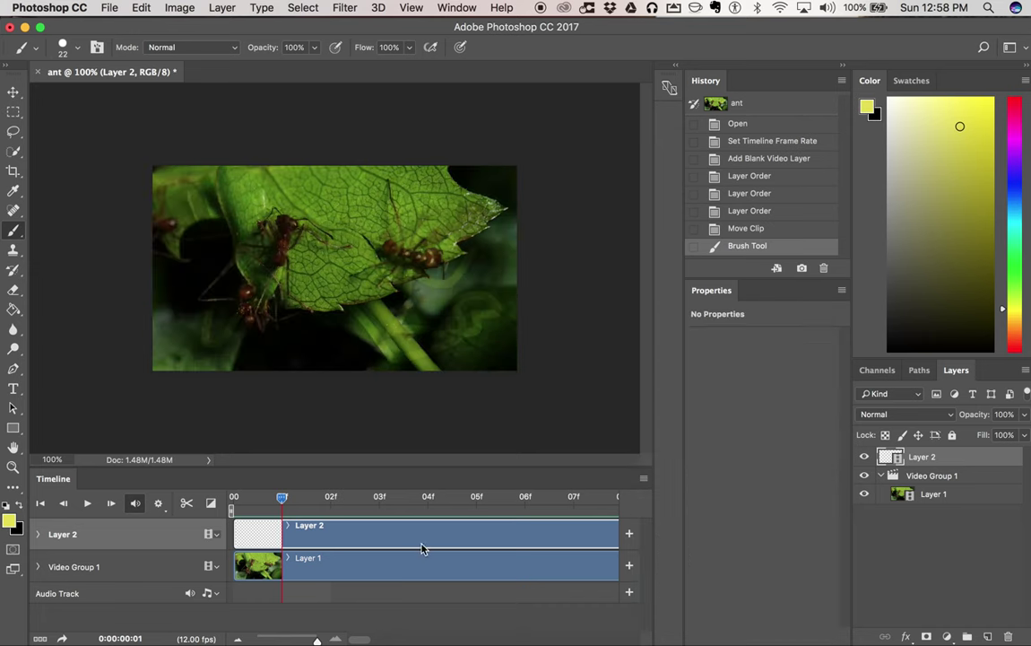
click(253, 499)
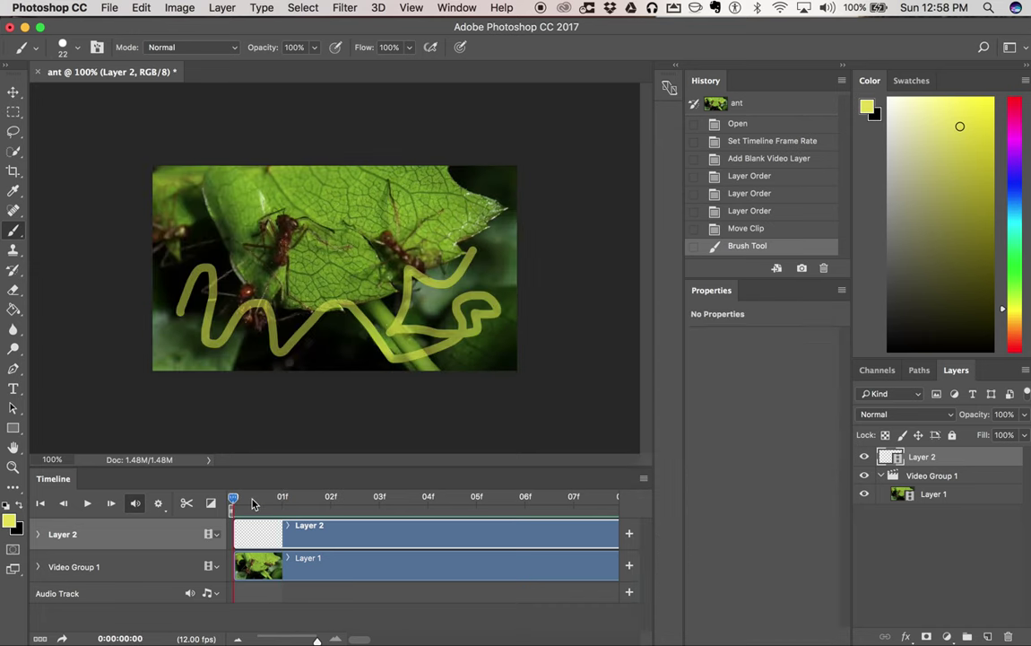
drag(254, 502, 285, 505)
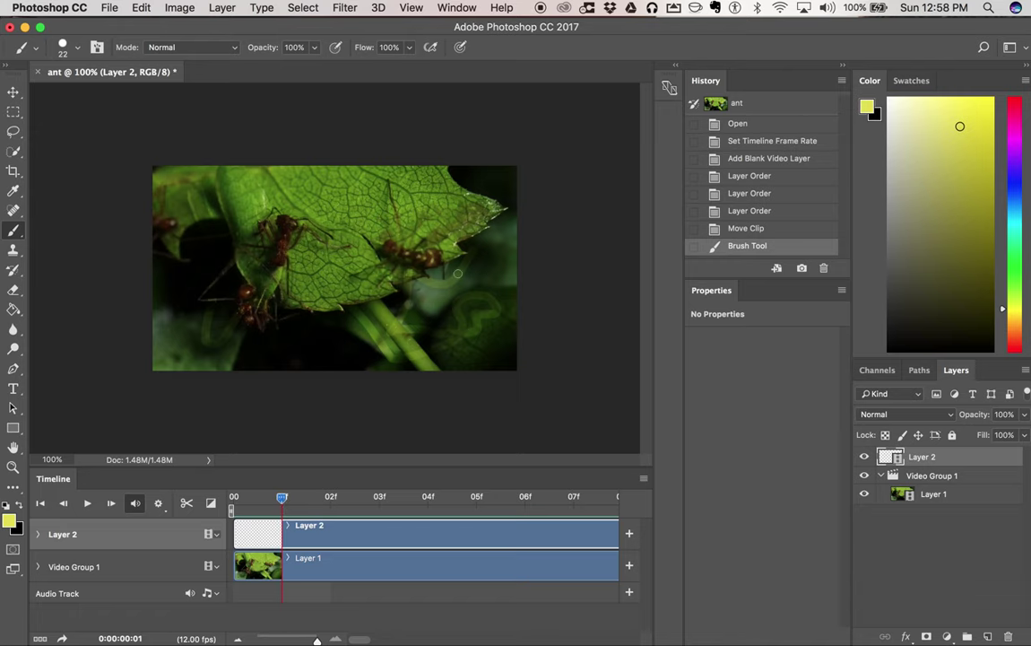
Set the foreground colour to magenta (e346d2)
click(9, 519)
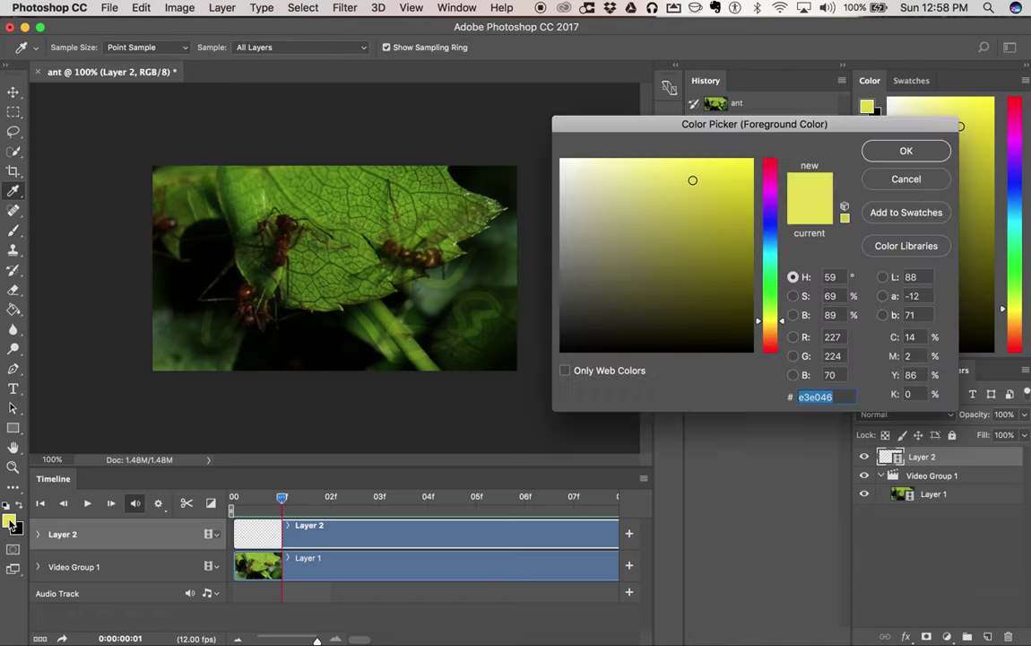
click(770, 188)
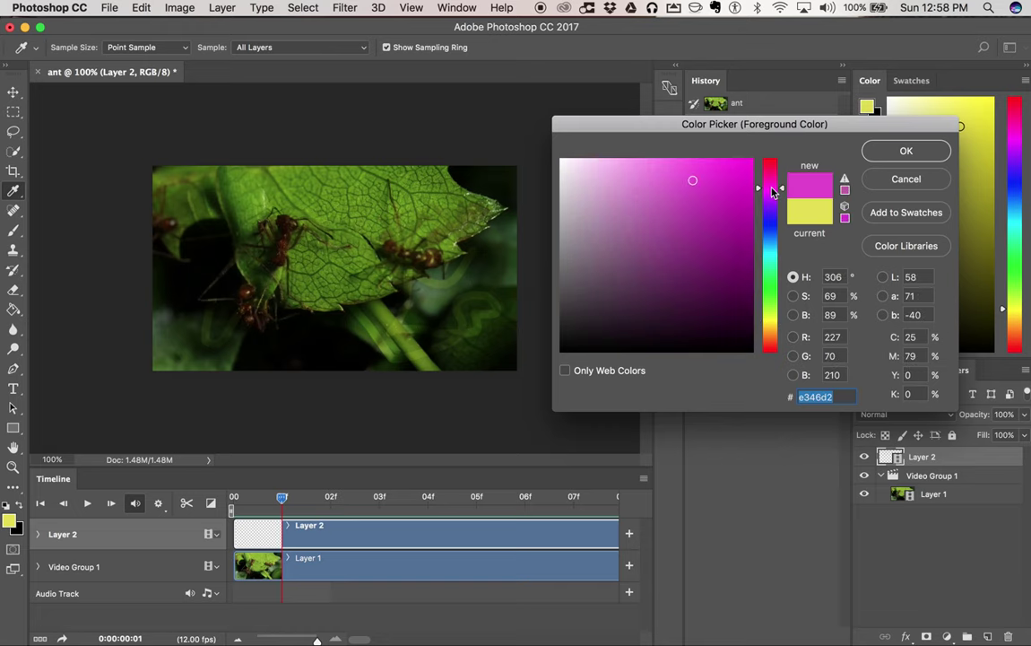
click(725, 178)
click(906, 149)
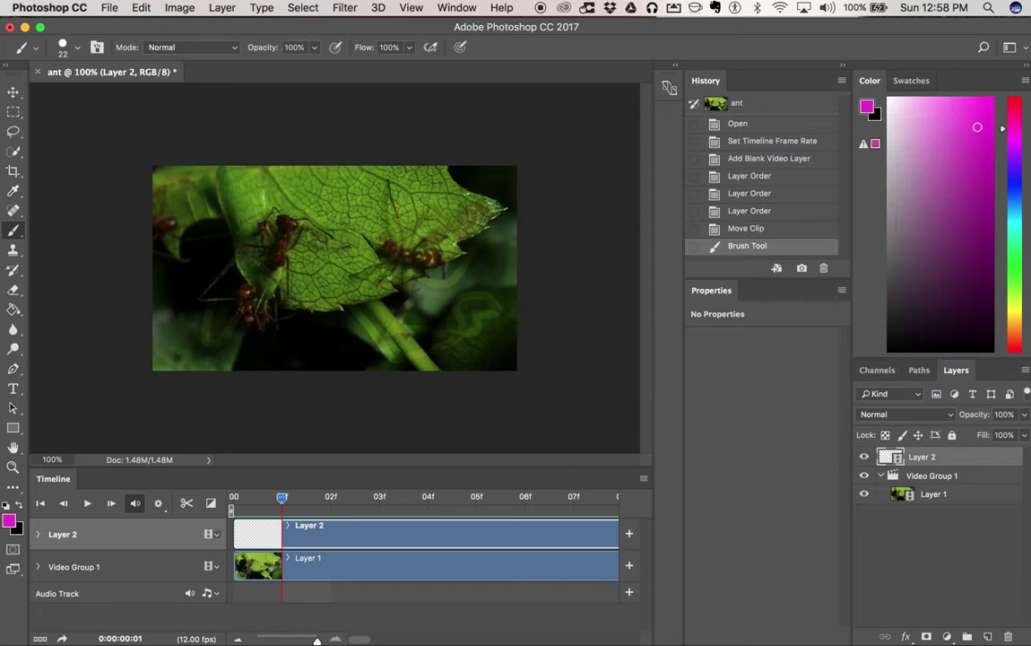
Paint magenta squiggles on frames 01f, 02f and 03f of Layer 2
mouse_move(211, 313)
mouse_down()
mouse_move(384, 228)
mouse_move(296, 222)
mouse_up()
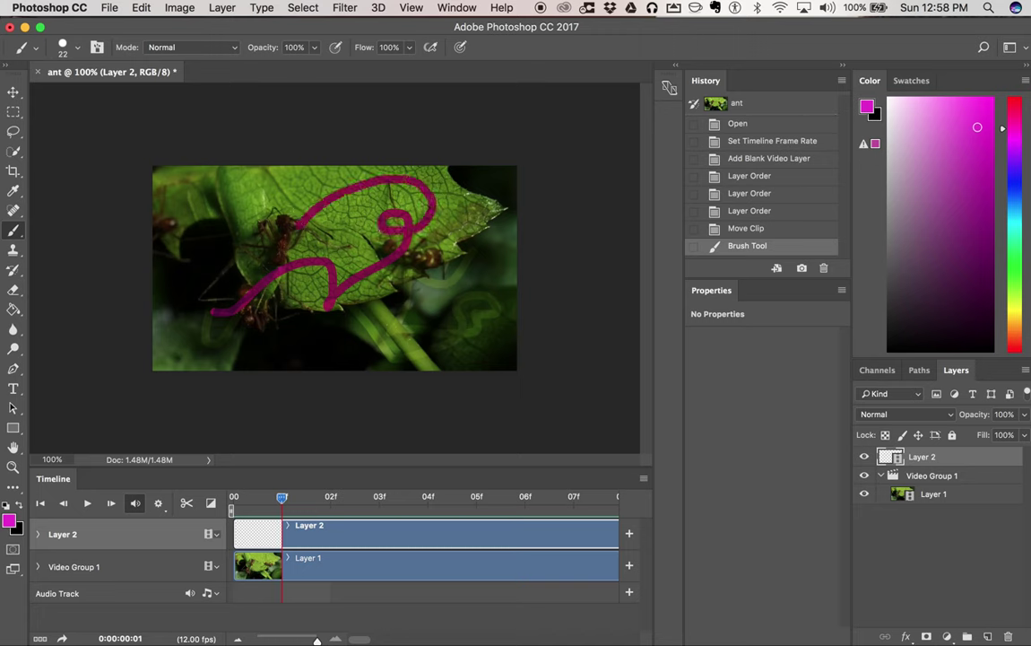
drag(283, 501, 309, 504)
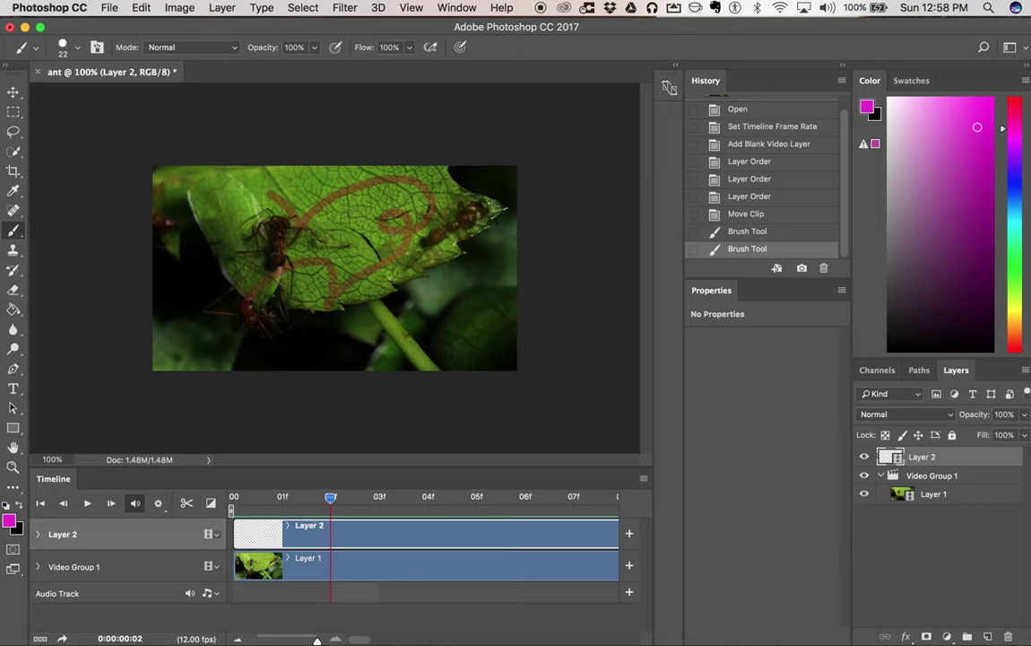
mouse_move(265, 280)
mouse_down()
mouse_move(321, 219)
mouse_move(369, 193)
mouse_move(300, 175)
mouse_move(166, 184)
mouse_move(186, 244)
mouse_up()
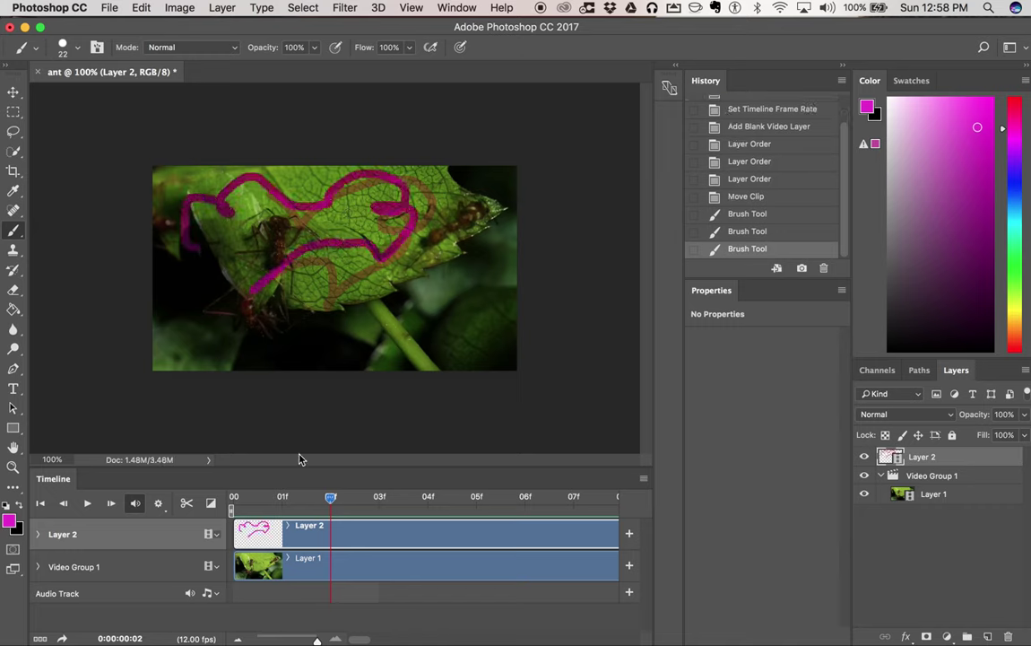
key(Right)
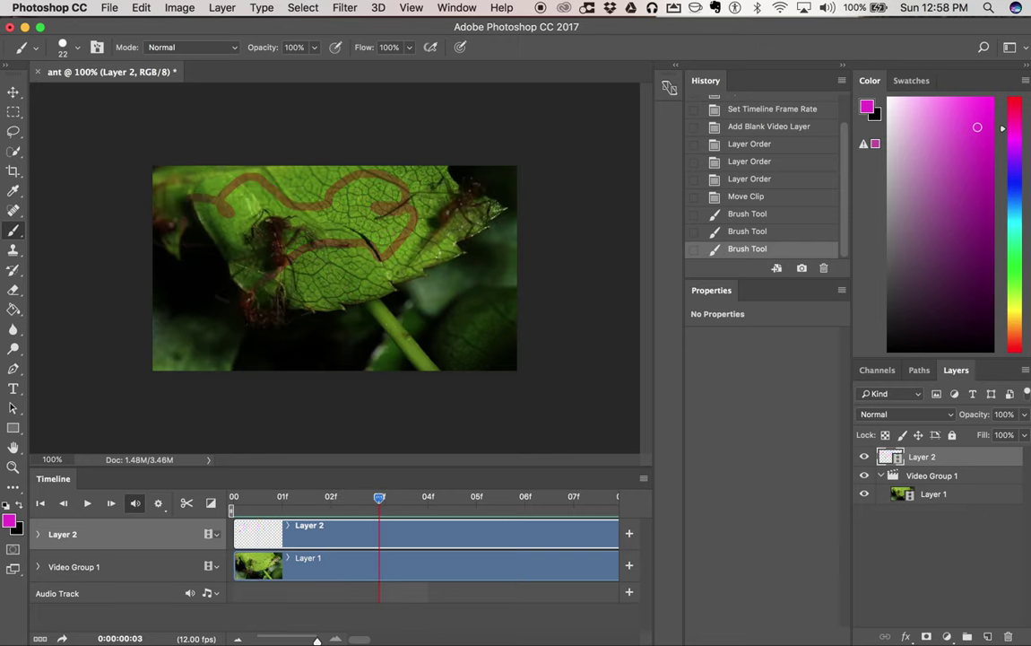
mouse_move(186, 220)
mouse_down()
mouse_move(193, 230)
mouse_move(180, 274)
mouse_move(269, 292)
mouse_move(379, 269)
mouse_move(445, 199)
mouse_up()
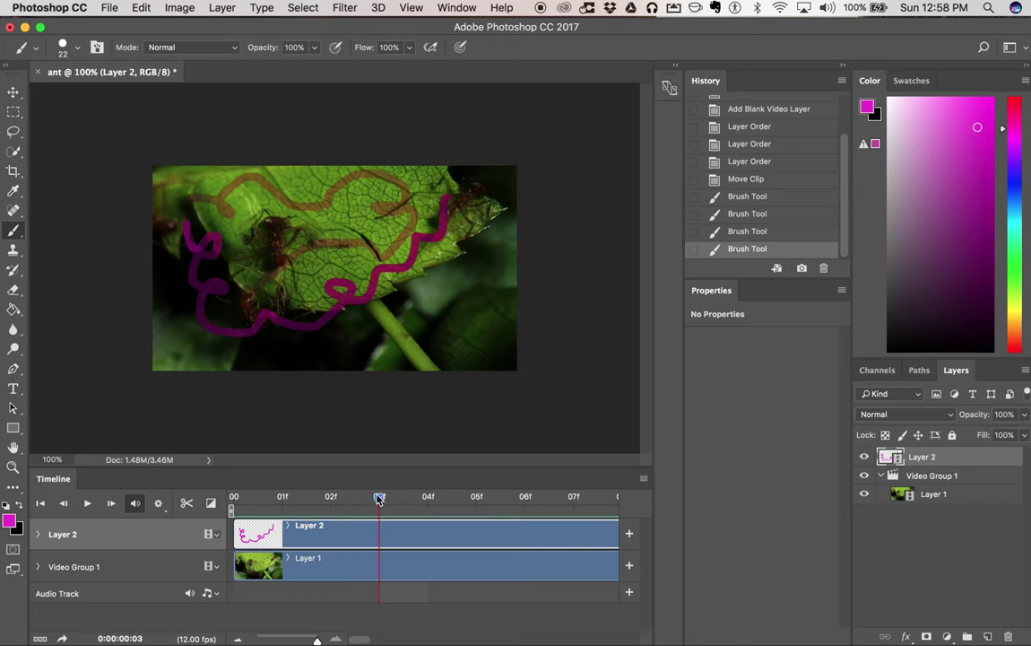
Paint magenta strokes on frames 04f and 05f of Layer 2
key(Right)
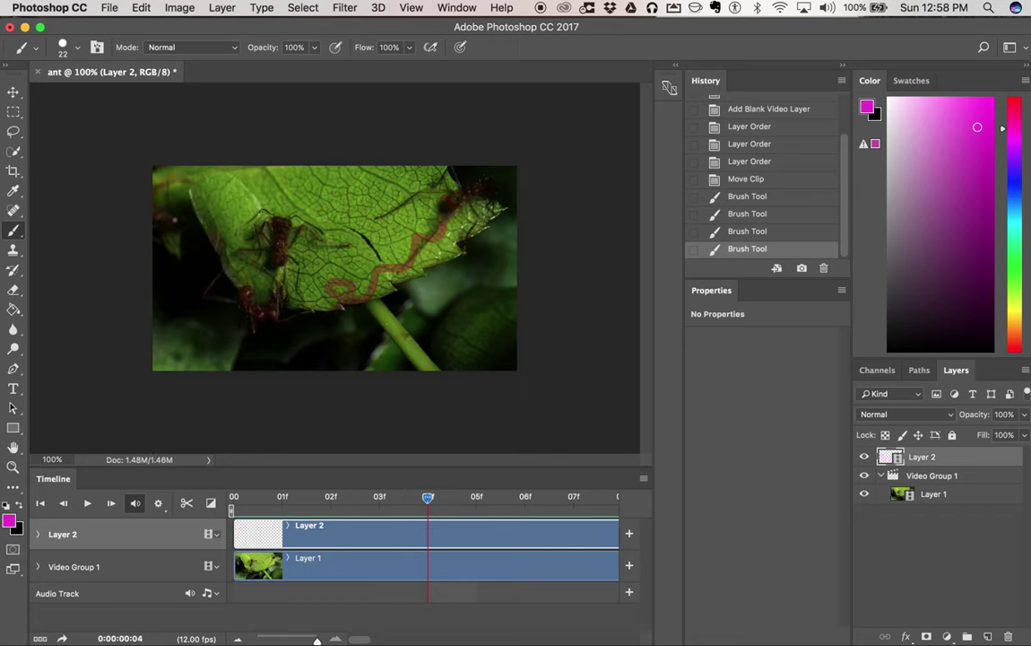
drag(455, 194, 204, 186)
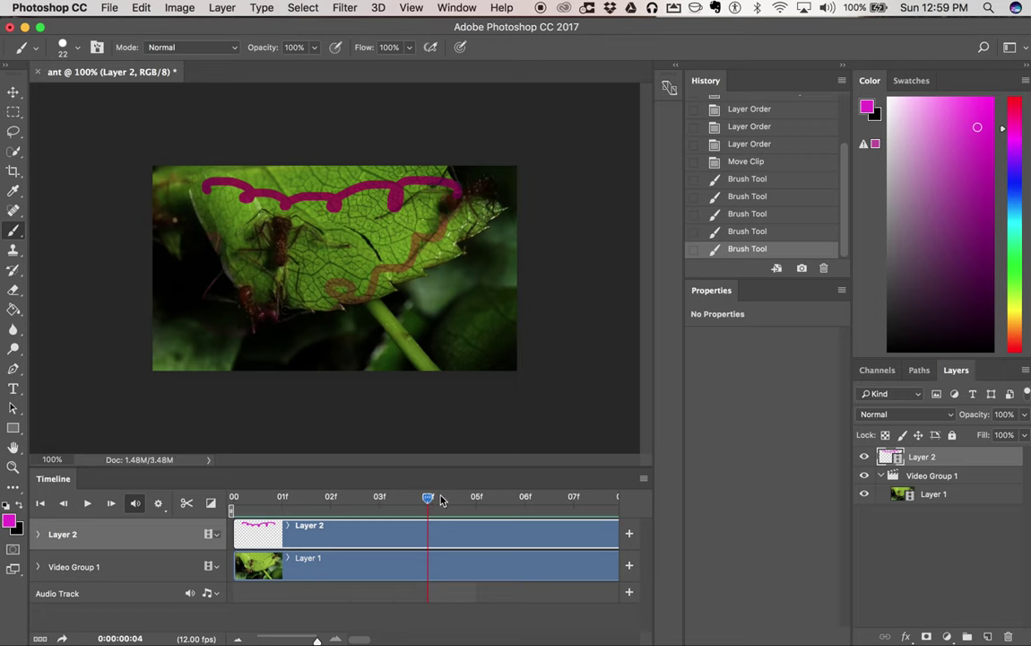
key(Right)
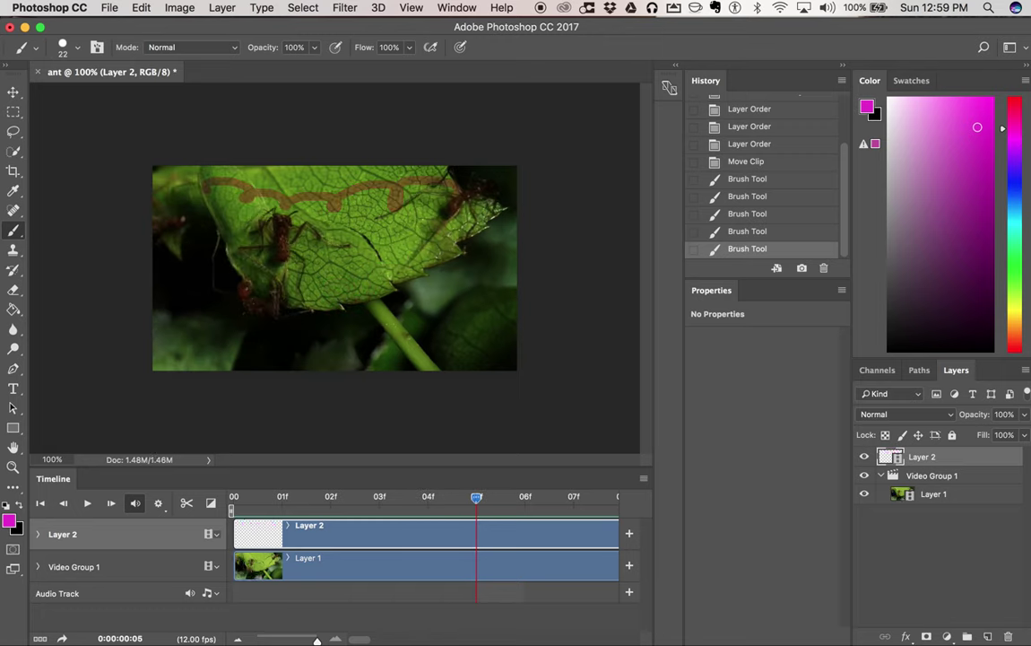
drag(202, 185, 428, 227)
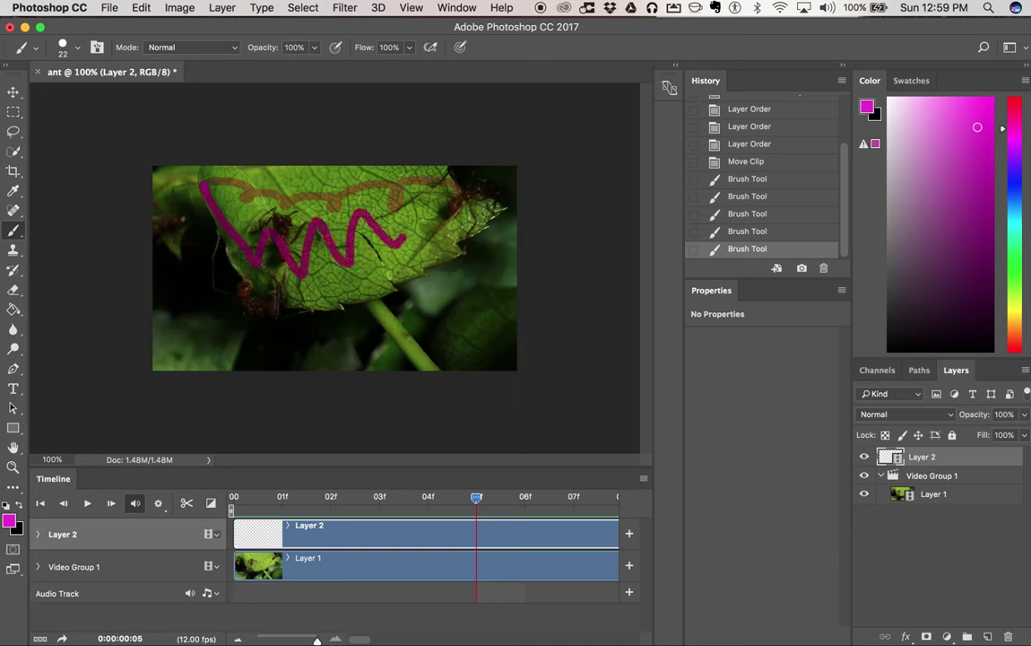
click(506, 503)
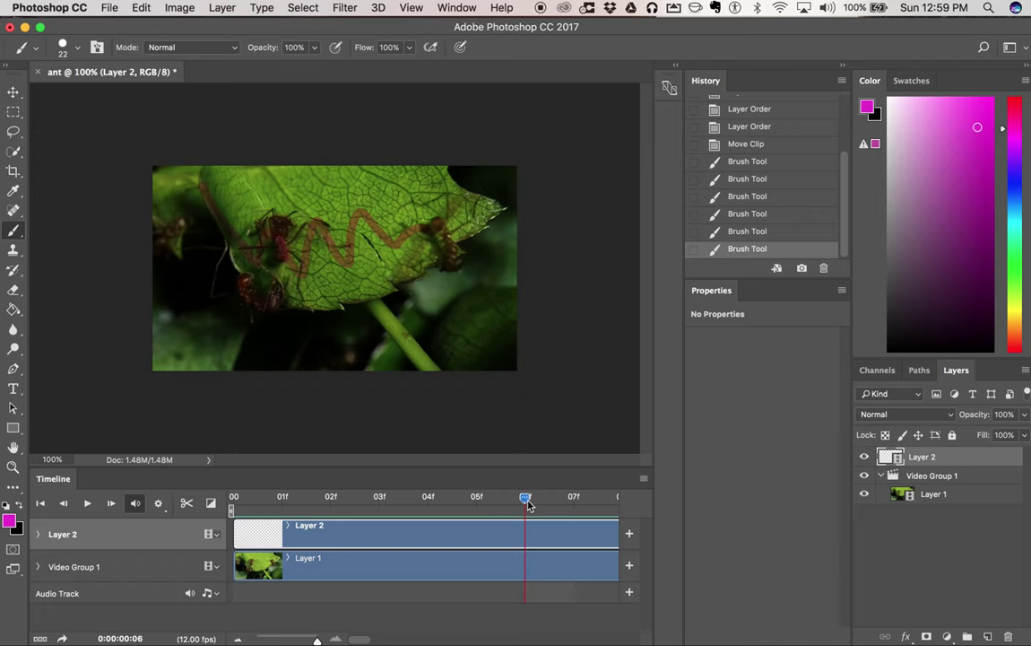
Disable onion skins and scrub the painted frames back and forth, ending on 06f
mouse_move(526, 499)
click(643, 478)
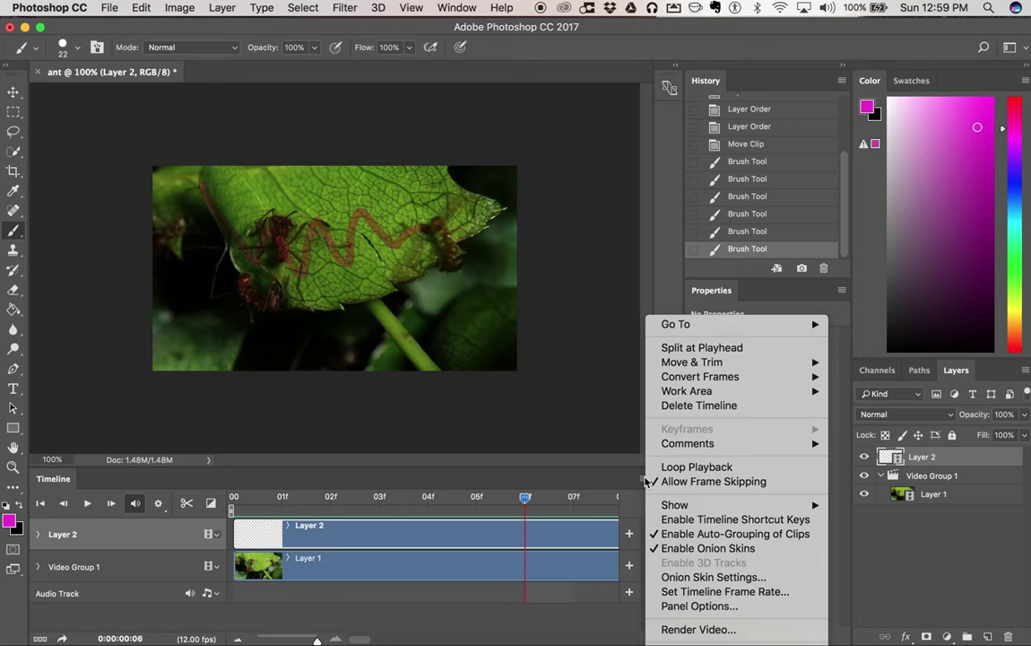
click(675, 547)
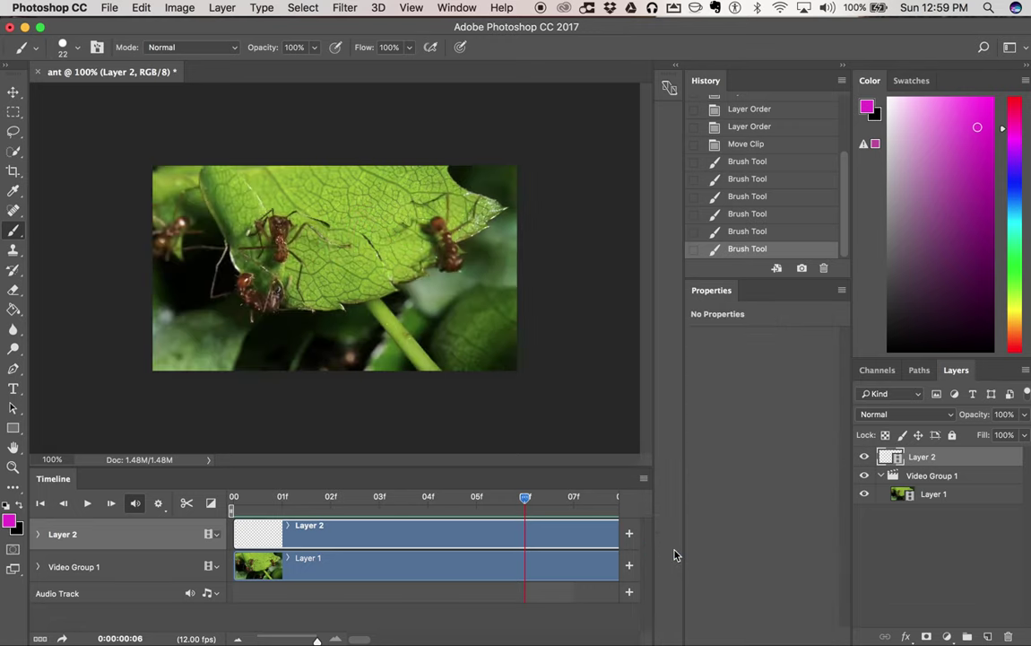
click(487, 503)
drag(487, 502, 252, 520)
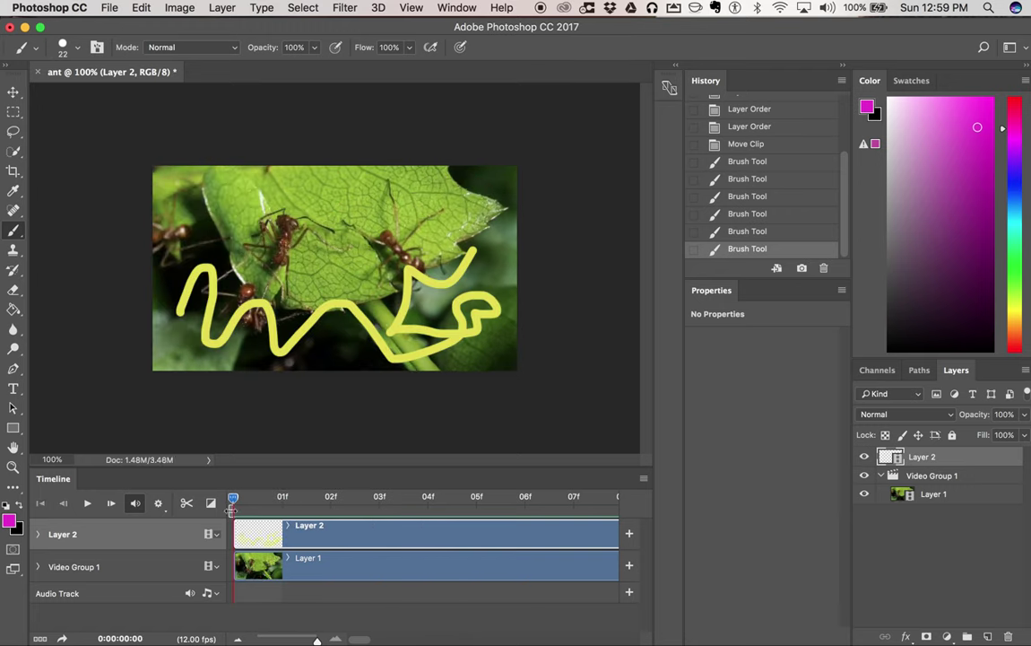
drag(233, 502, 516, 520)
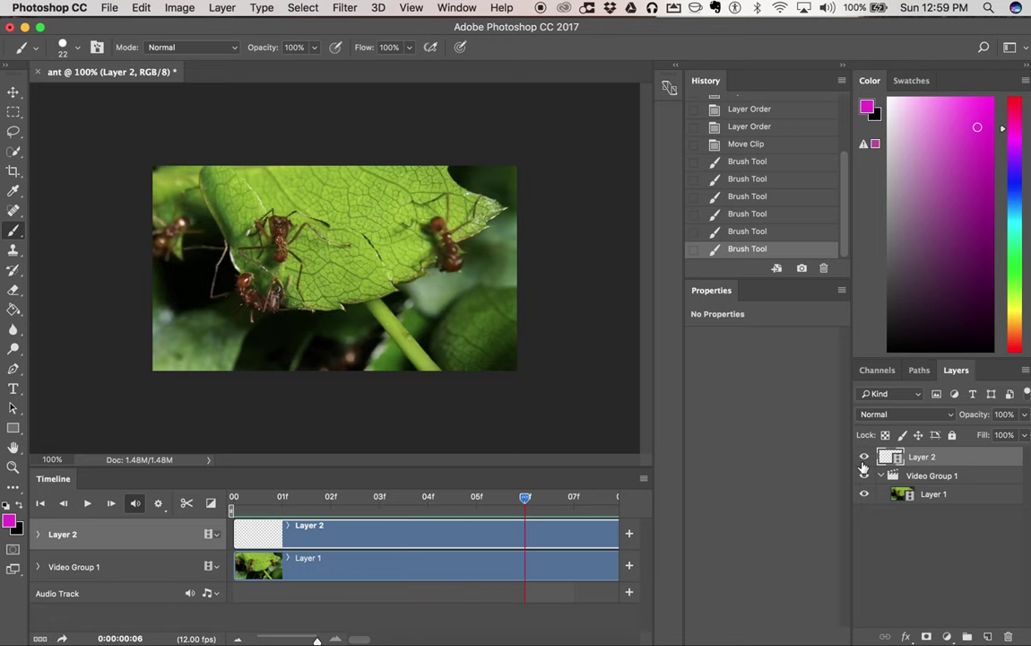
click(864, 494)
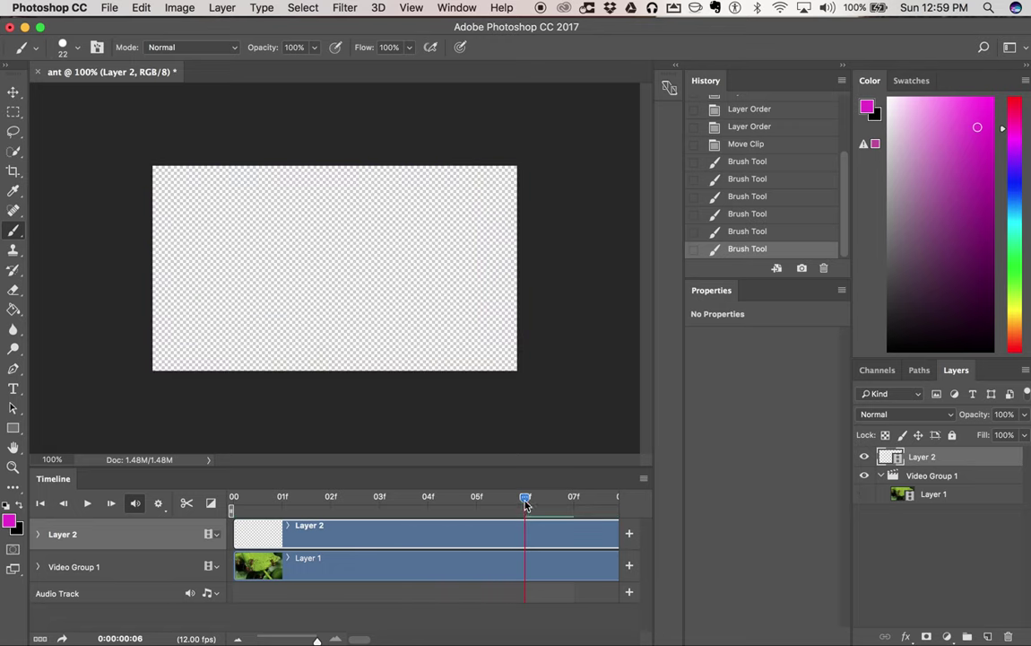
mouse_move(525, 500)
mouse_down()
mouse_move(247, 532)
mouse_move(534, 518)
mouse_move(495, 525)
mouse_move(527, 525)
mouse_up()
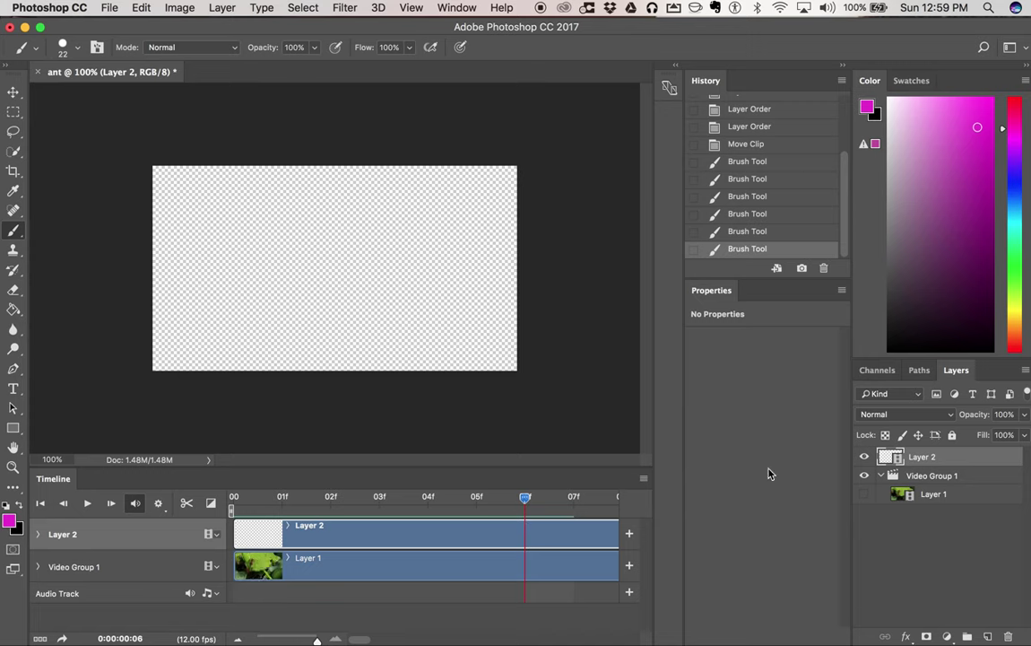
click(863, 494)
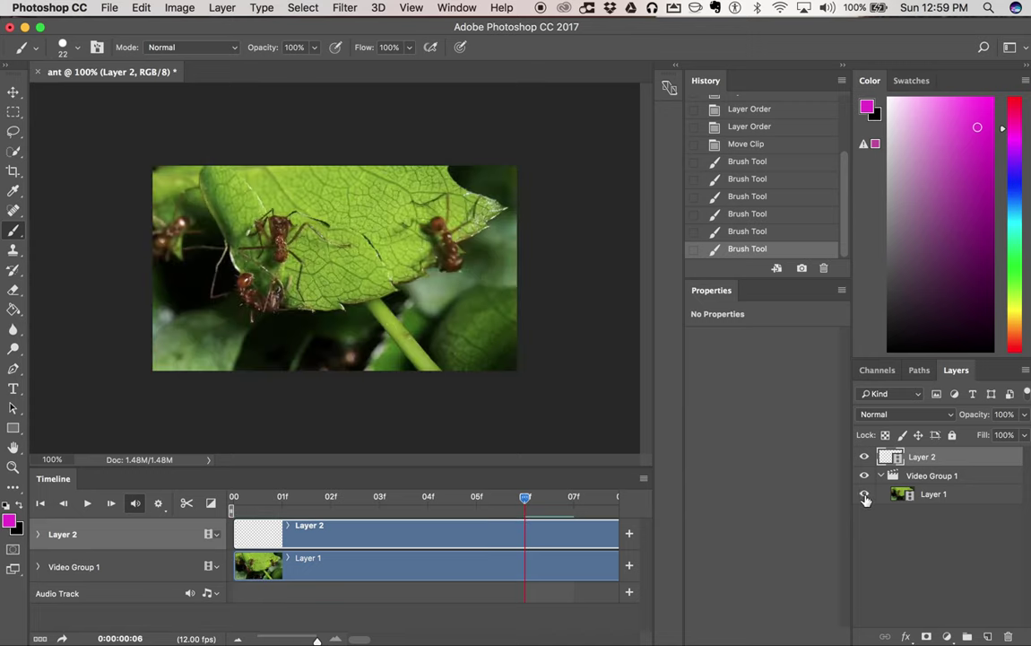
click(961, 495)
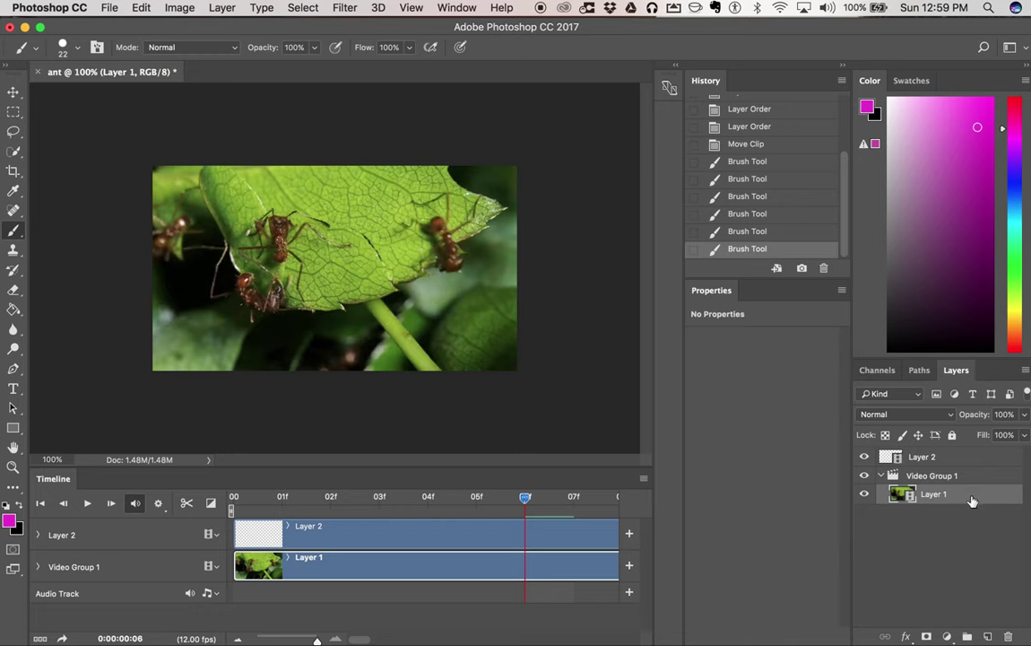
click(974, 458)
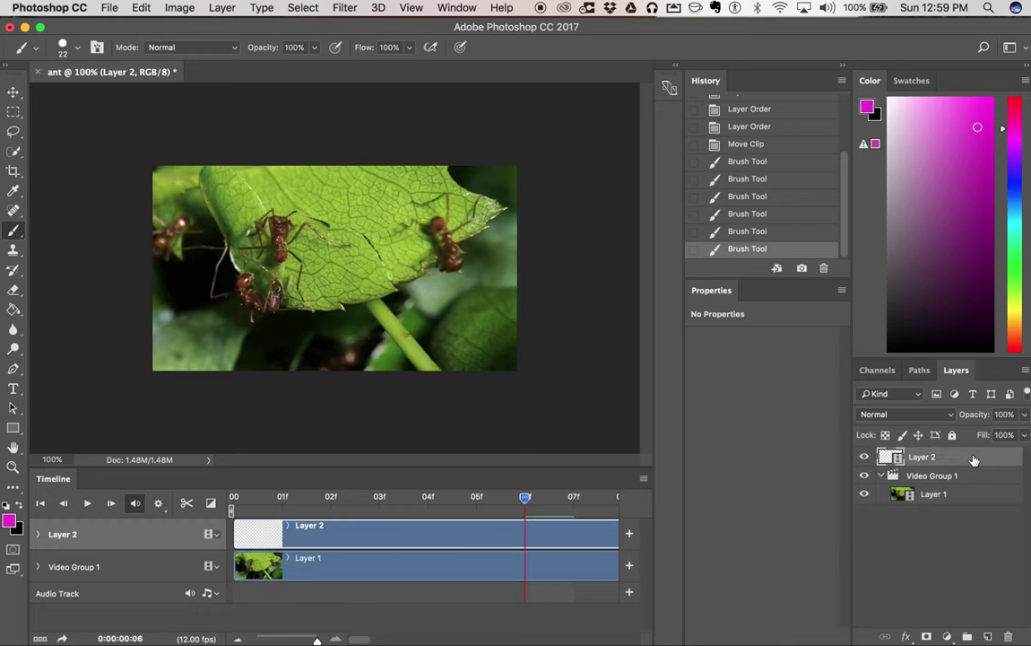
click(346, 8)
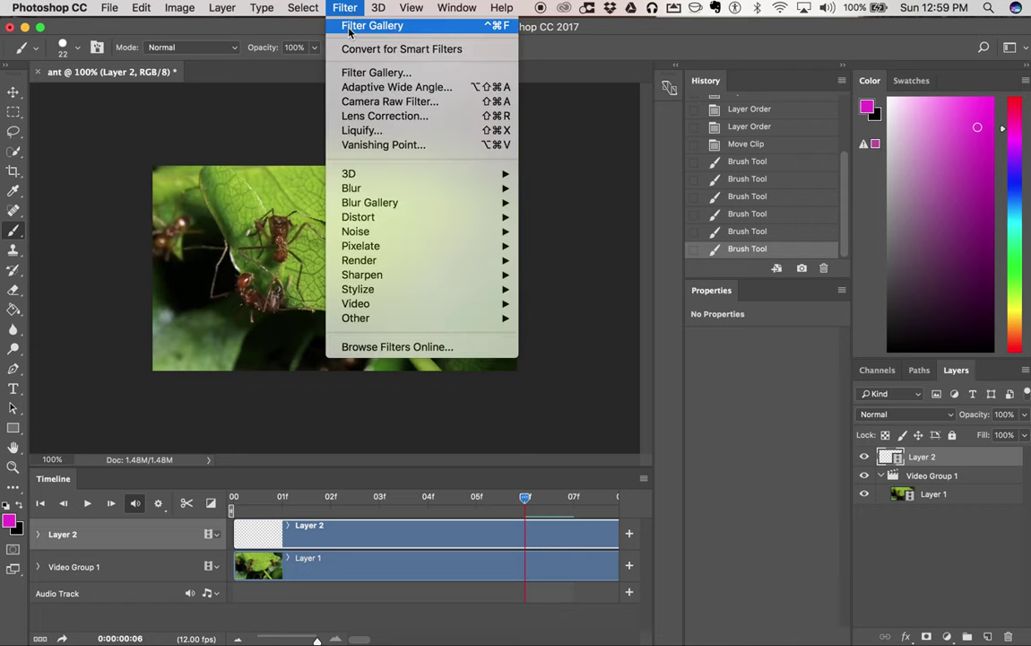
click(354, 71)
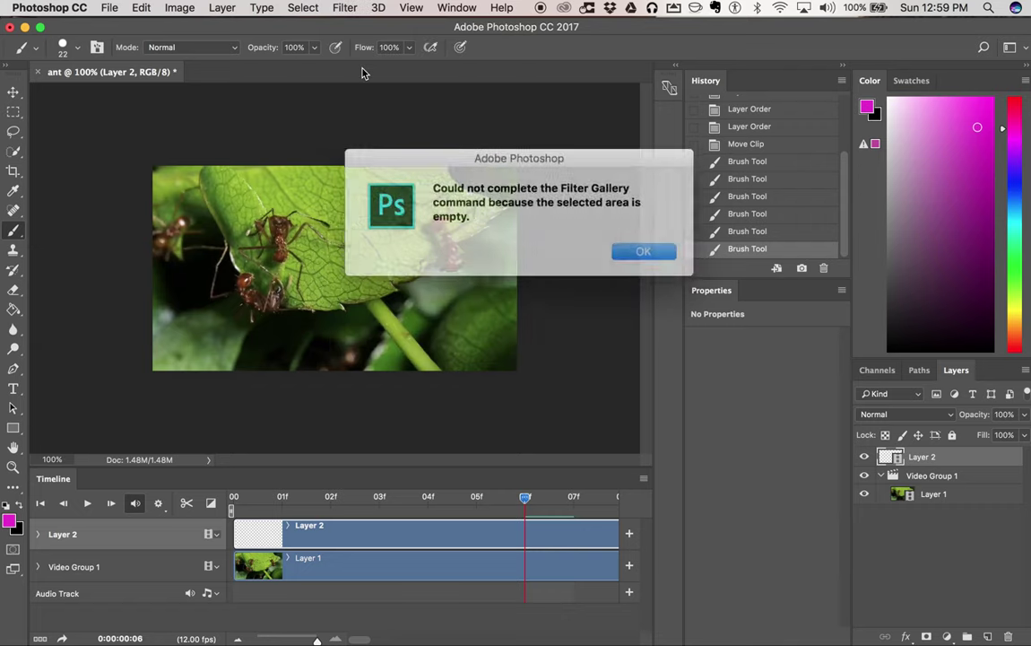
click(630, 249)
click(630, 249)
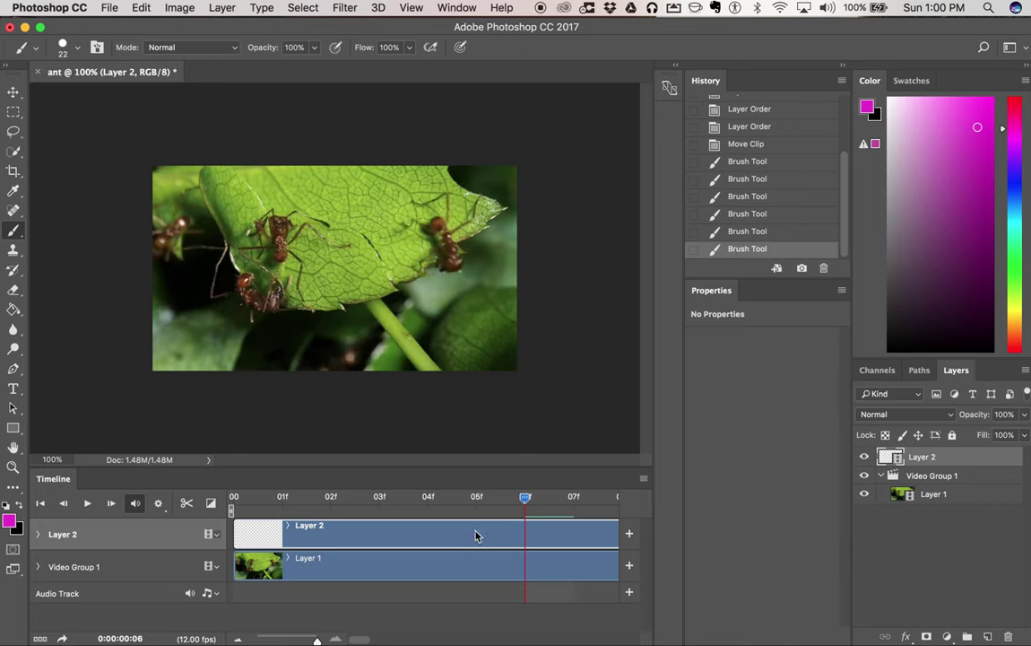
Apply Film Grain with Grain 14 to Layer 1 on frame 06f
click(928, 493)
click(346, 8)
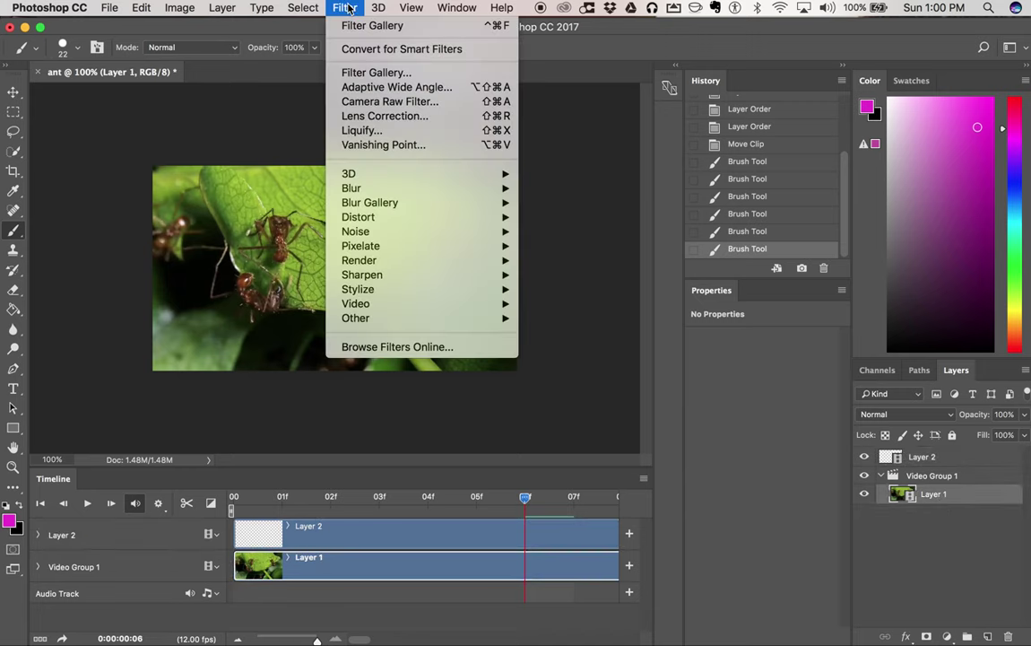
click(373, 73)
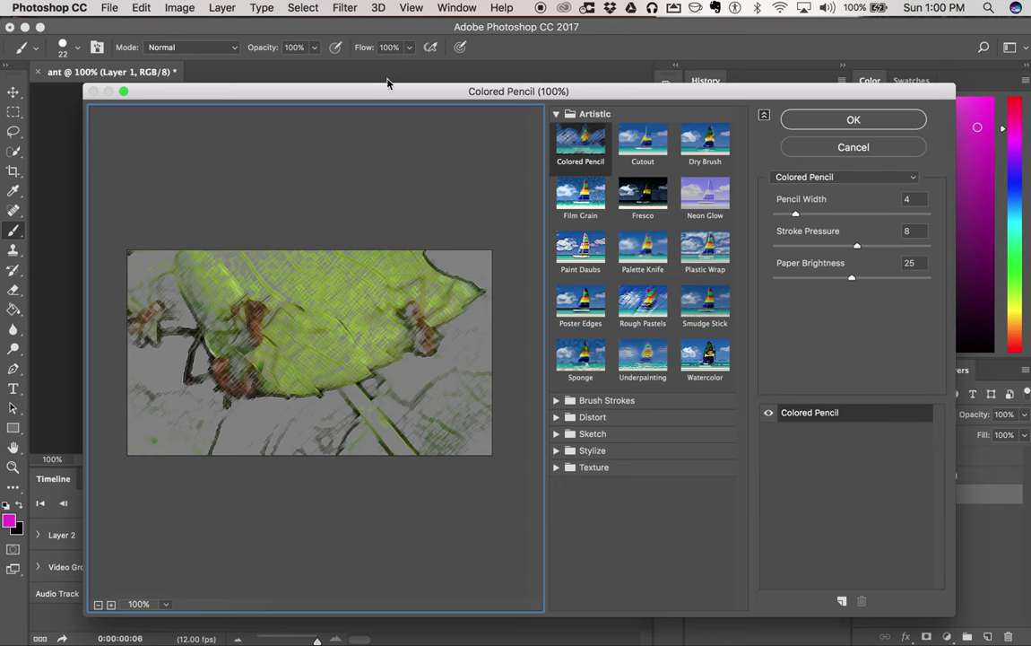
click(594, 205)
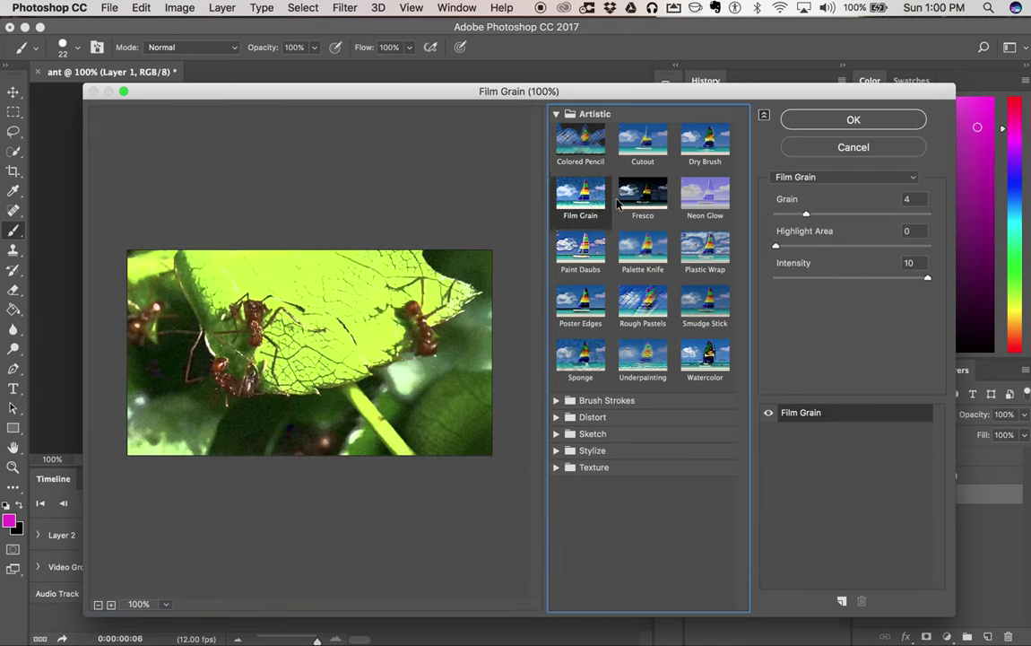
click(805, 228)
drag(805, 215, 881, 215)
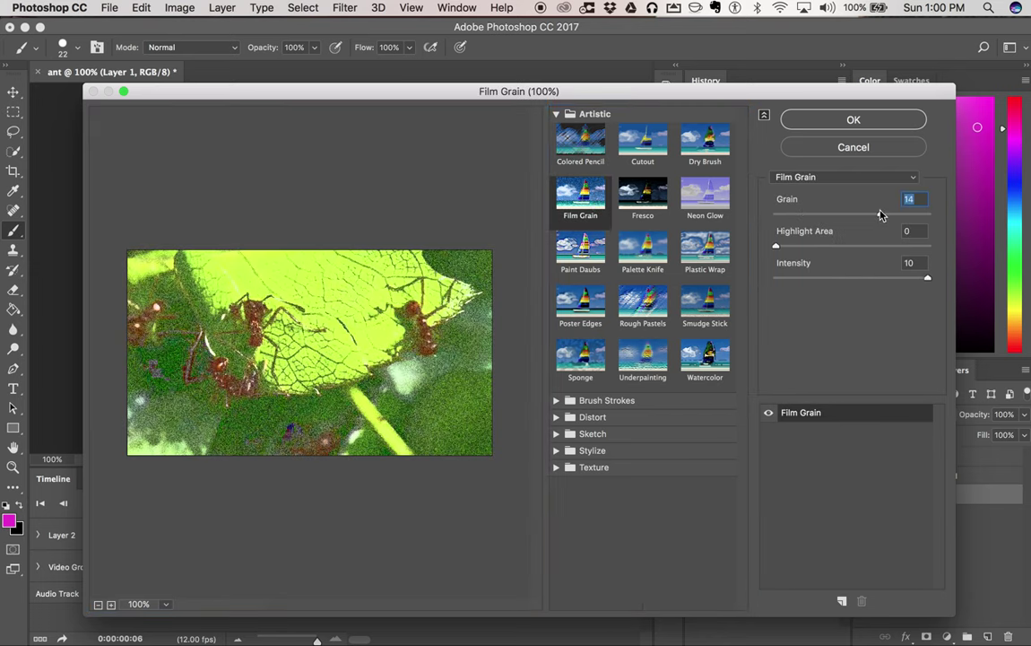
click(877, 125)
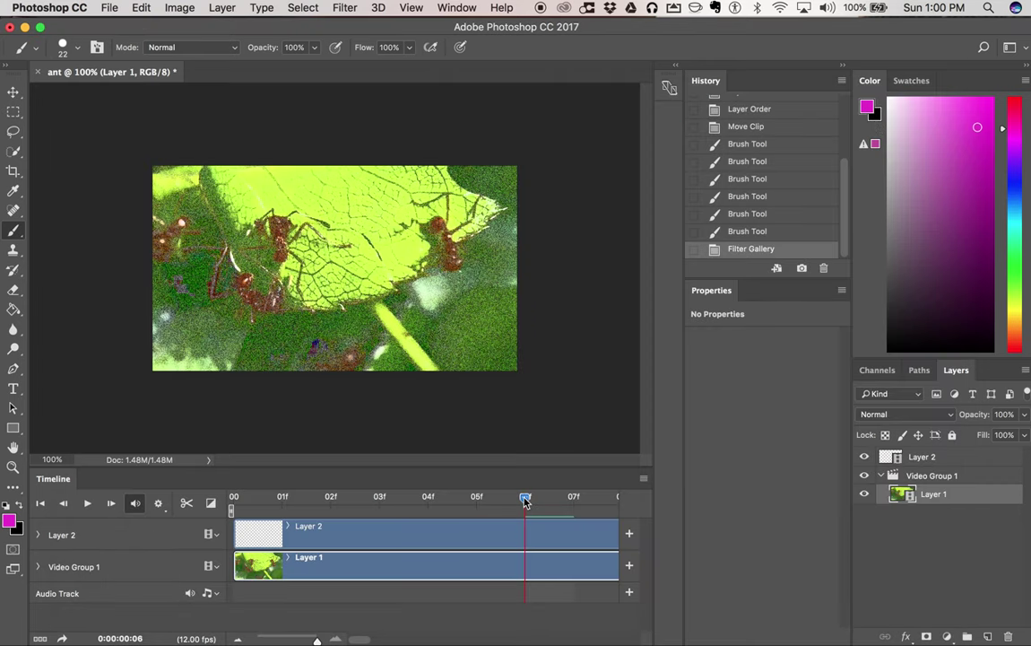
drag(525, 500, 573, 502)
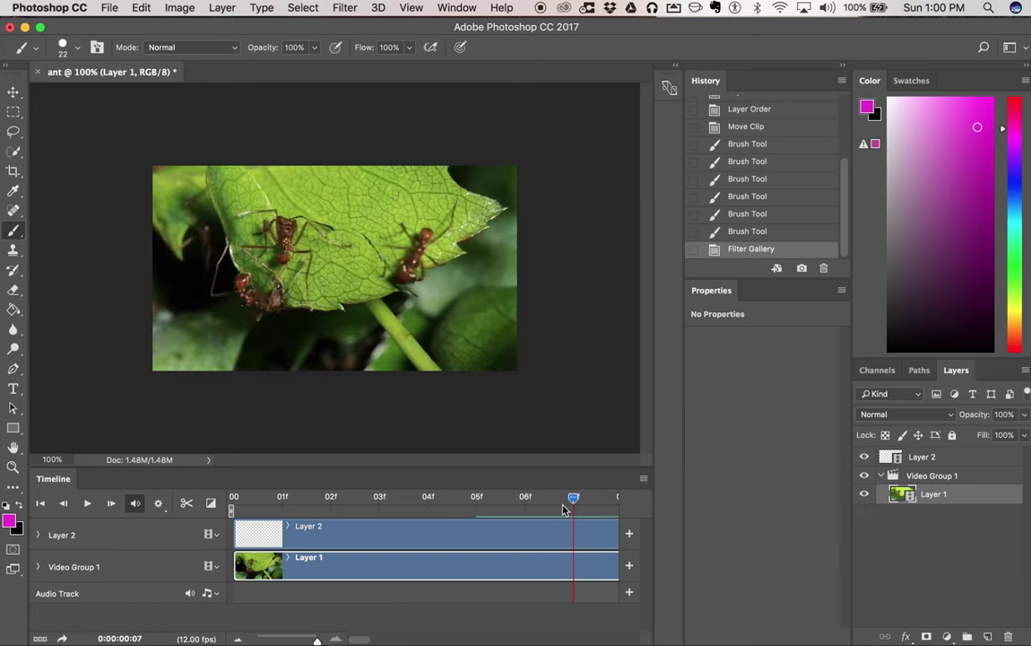
Apply Fresco with Brush Size 6 and Detail 2 to frame 07f of Layer 1
click(345, 7)
click(343, 71)
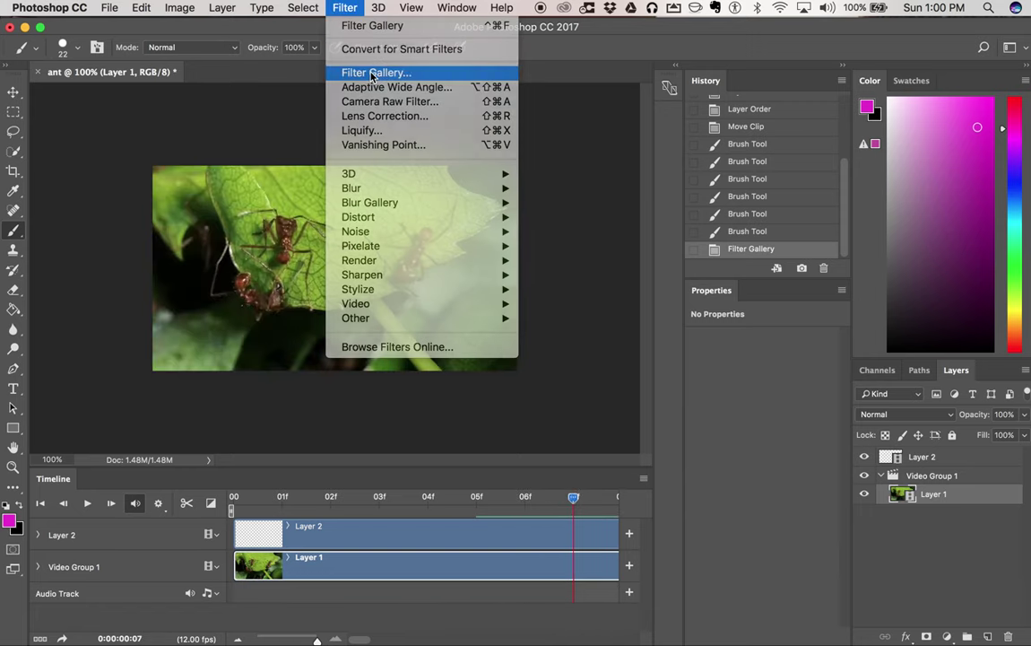
click(580, 249)
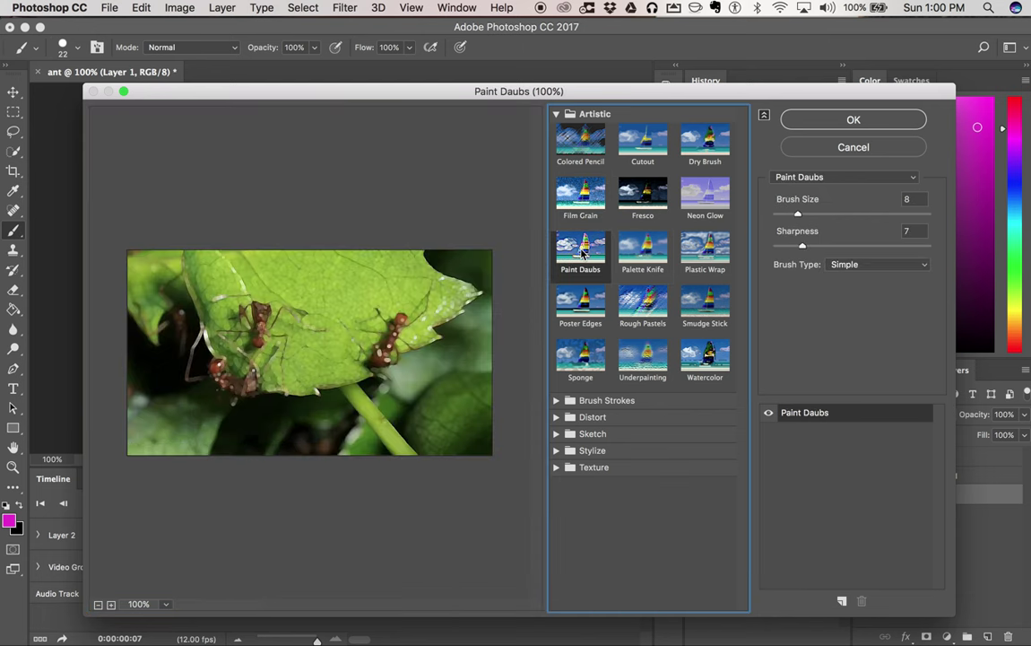
click(644, 199)
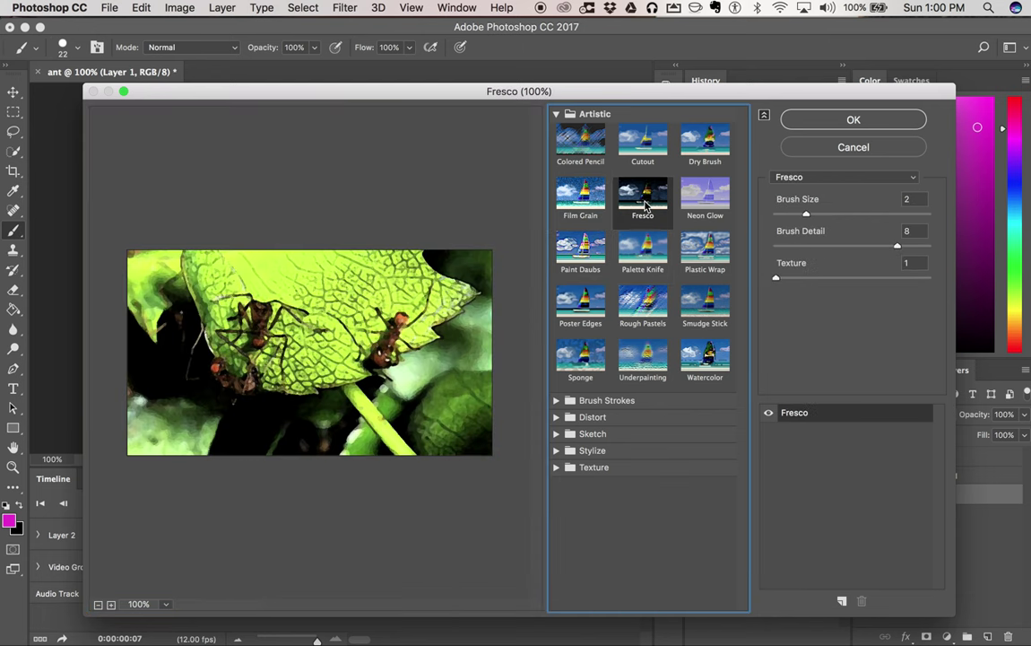
drag(806, 213, 868, 215)
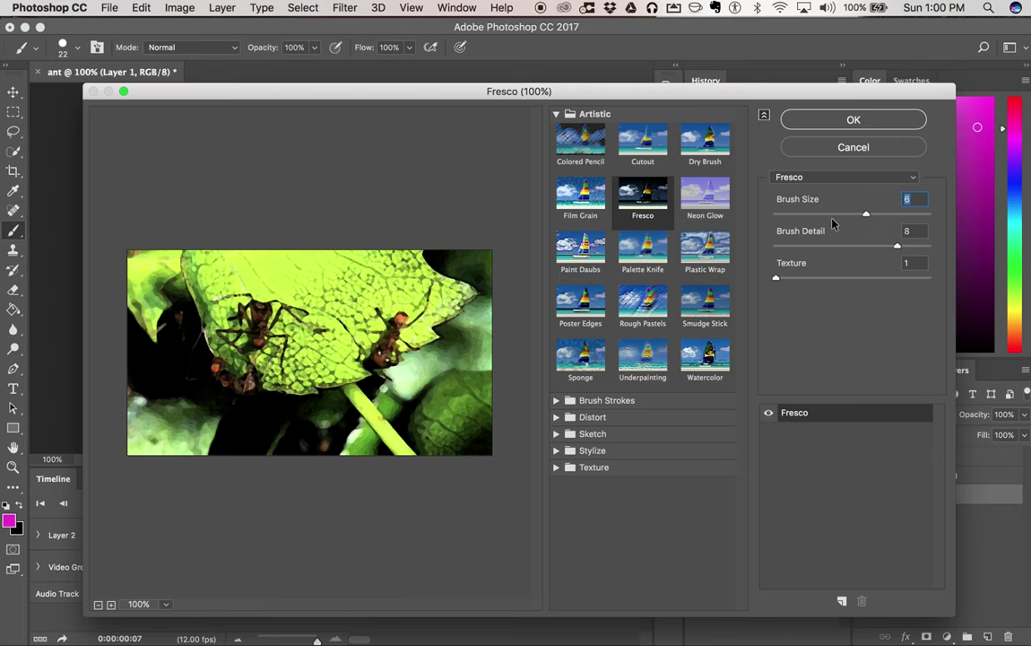
click(812, 248)
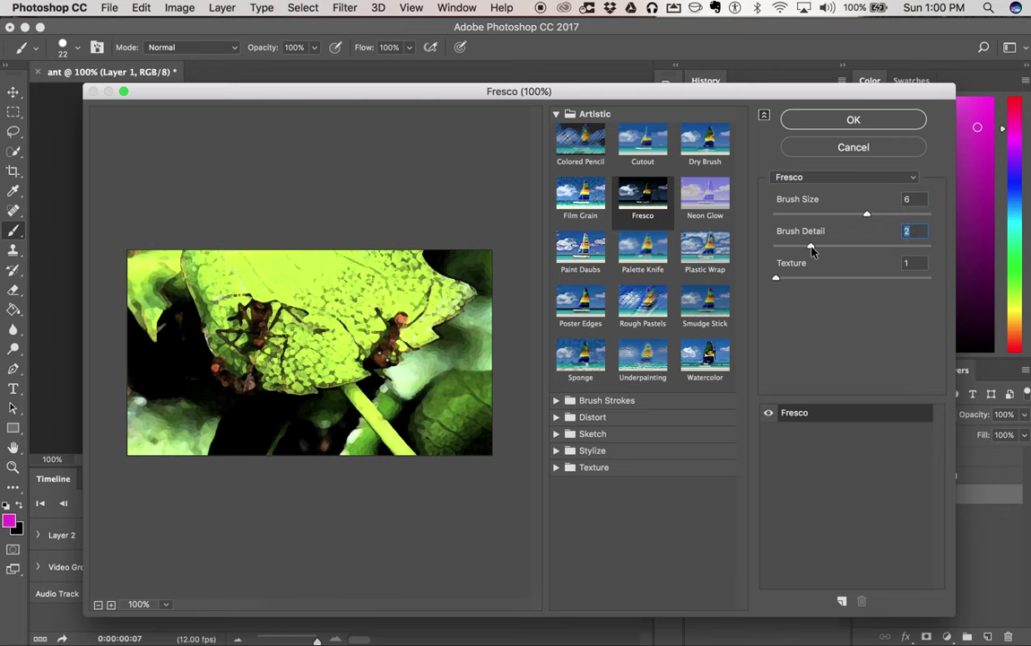
click(776, 279)
click(877, 120)
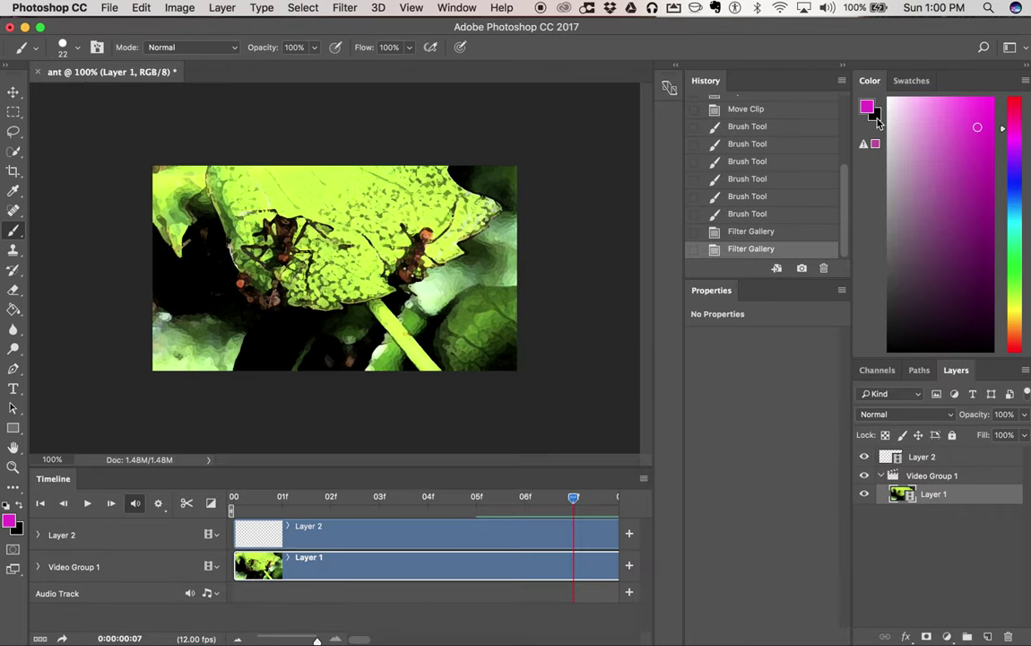
Compare frame 07f against 06f, then move to frame 08f
click(541, 502)
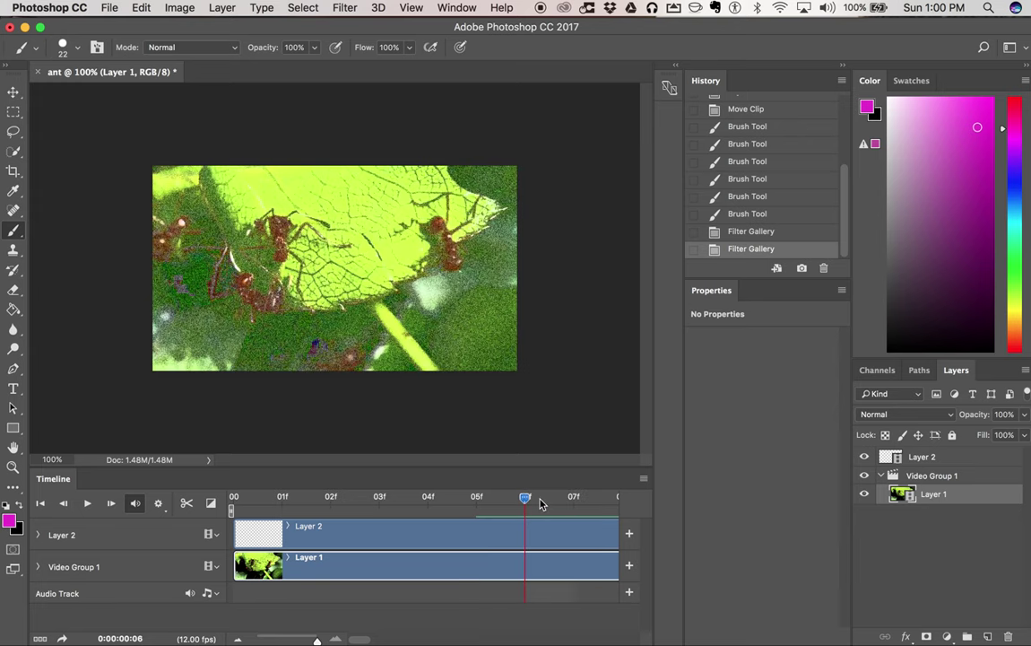
click(589, 510)
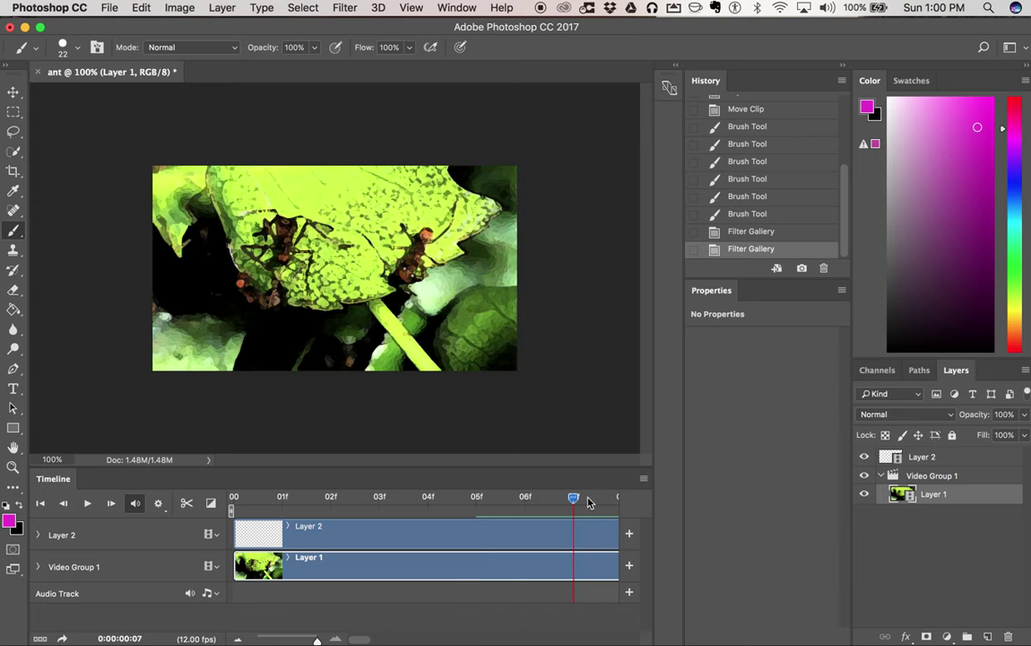
click(603, 503)
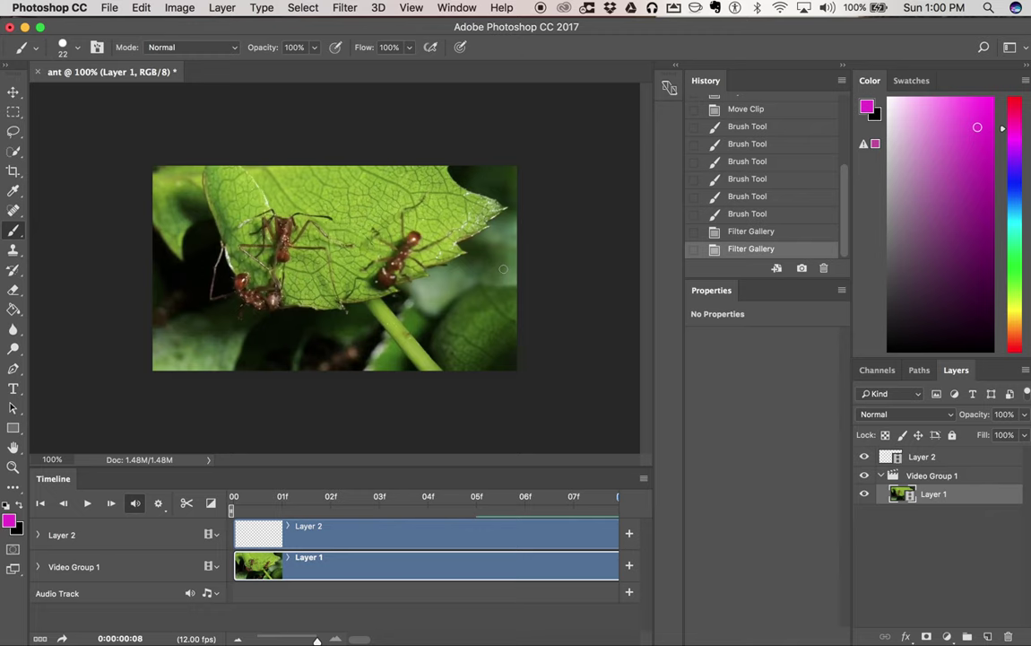
On frame 08f, preview several artistic filters in the Filter Gallery, settling on Distort > Glass
click(342, 9)
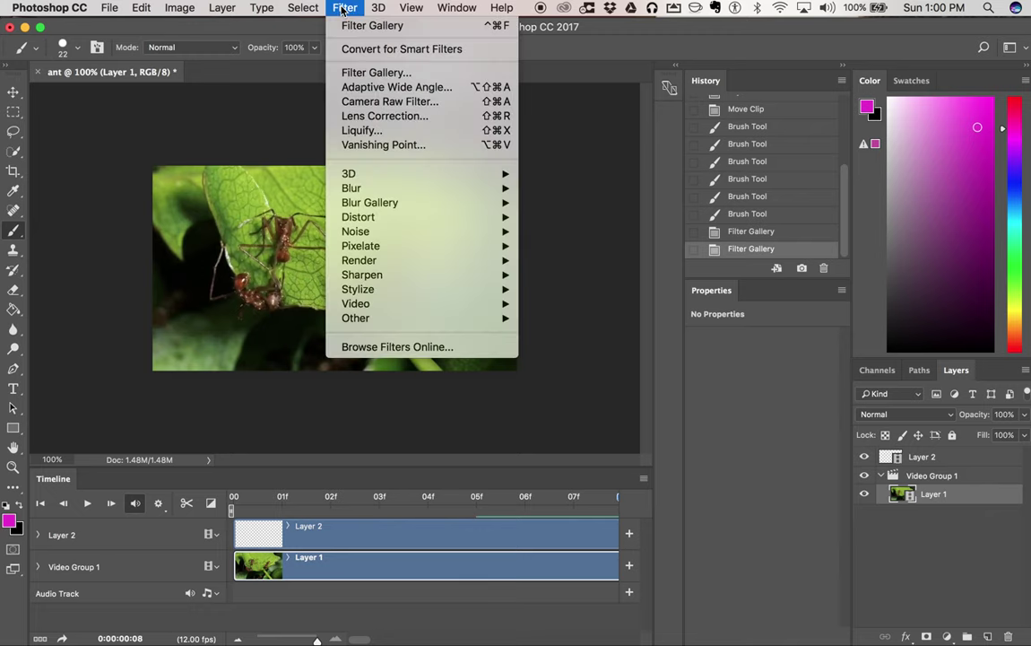
click(363, 72)
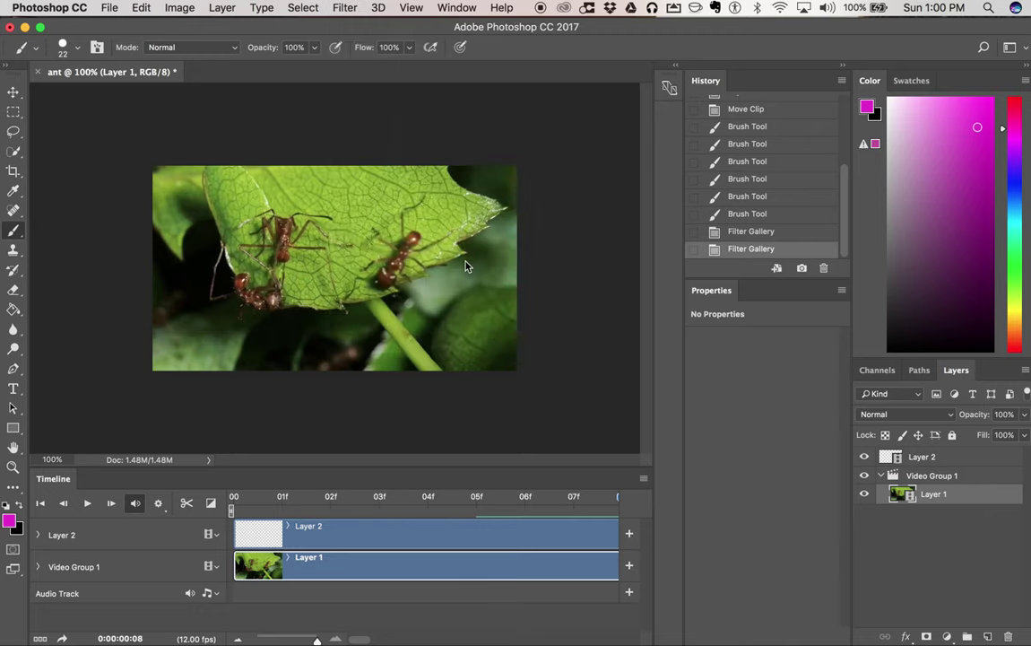
click(643, 310)
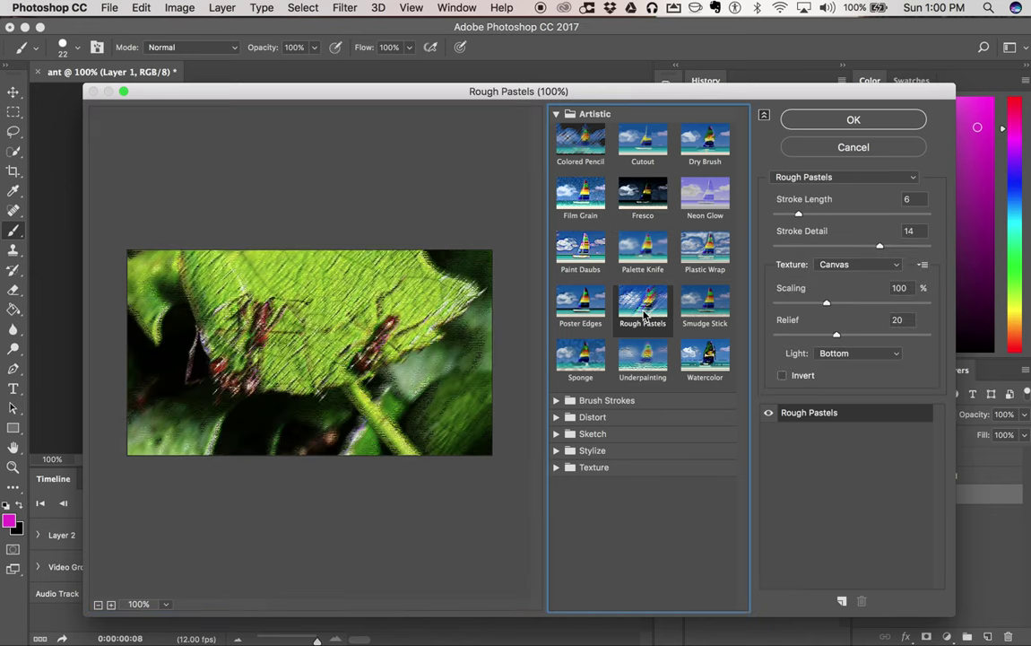
click(643, 359)
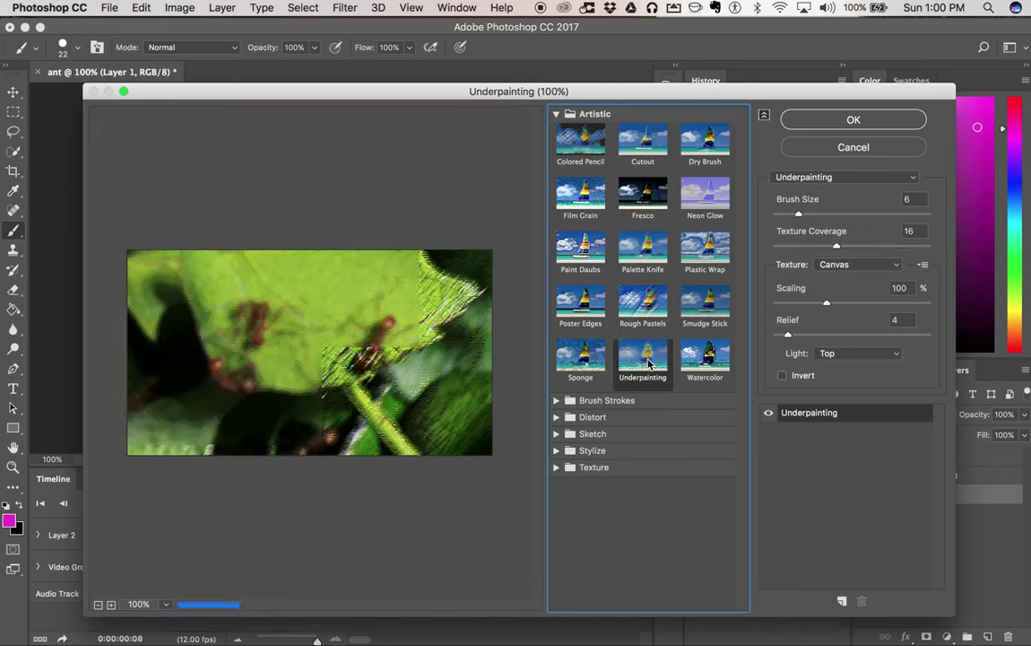
click(700, 358)
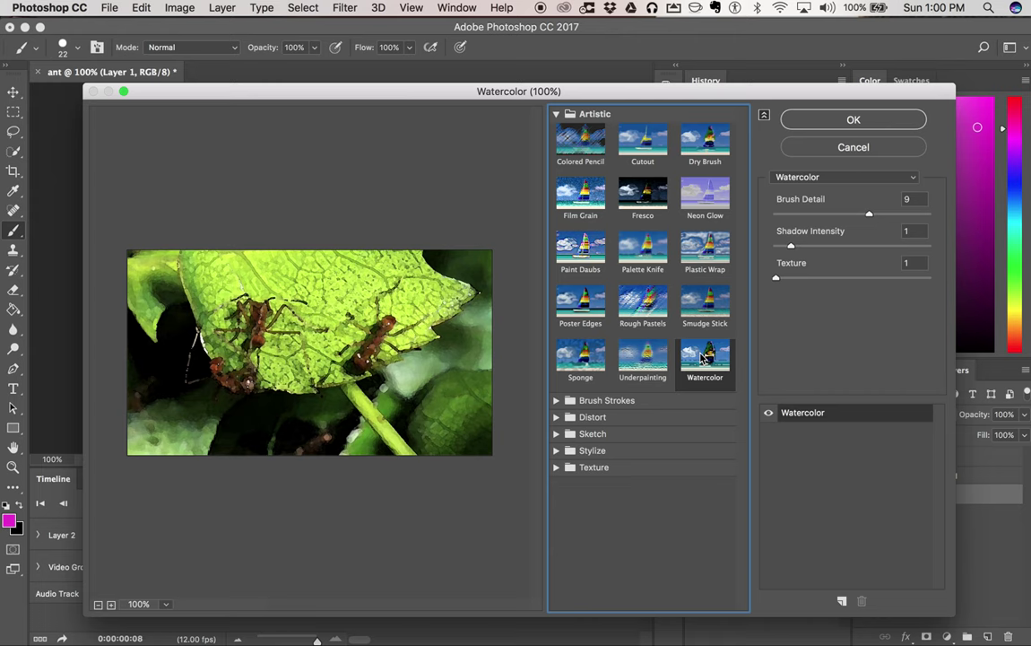
click(704, 307)
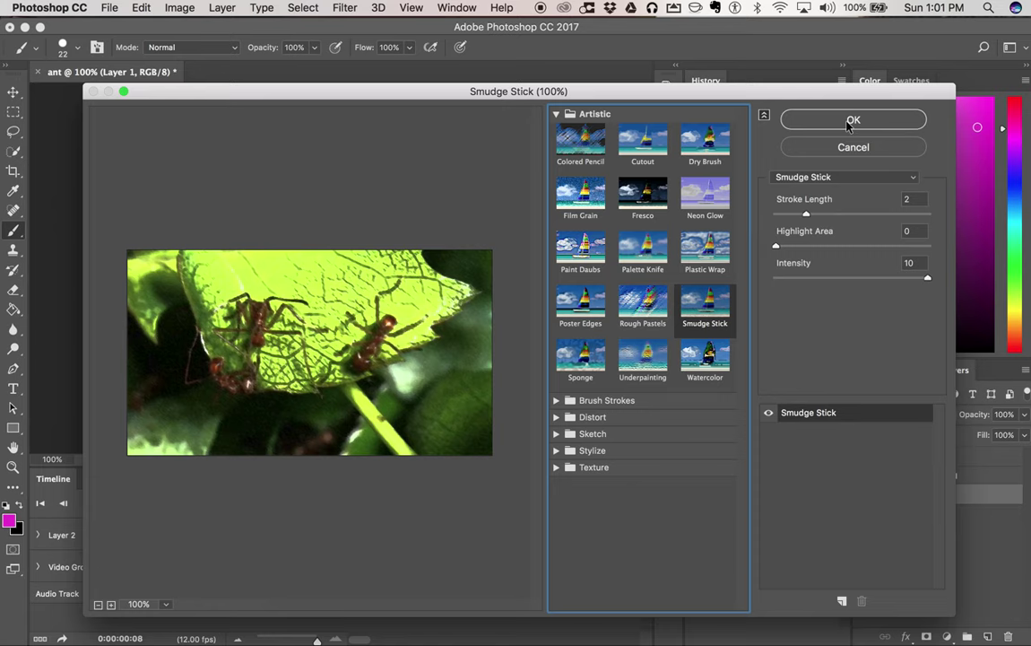
click(555, 420)
click(640, 445)
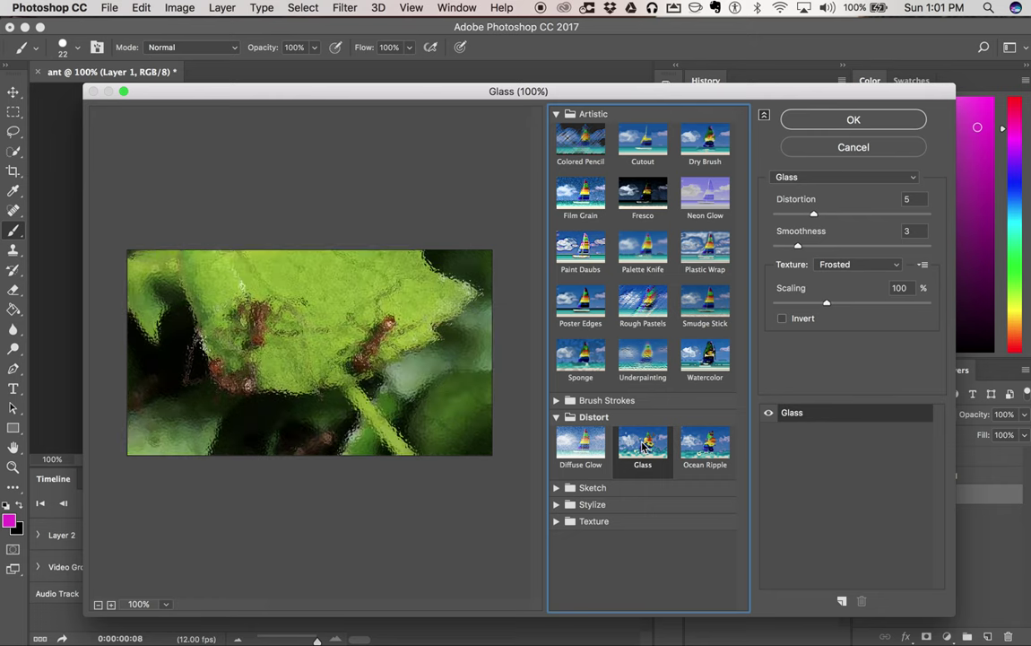
Apply the Glass filter to frame 08, then zoom the timeline out and return to frame 1
click(888, 119)
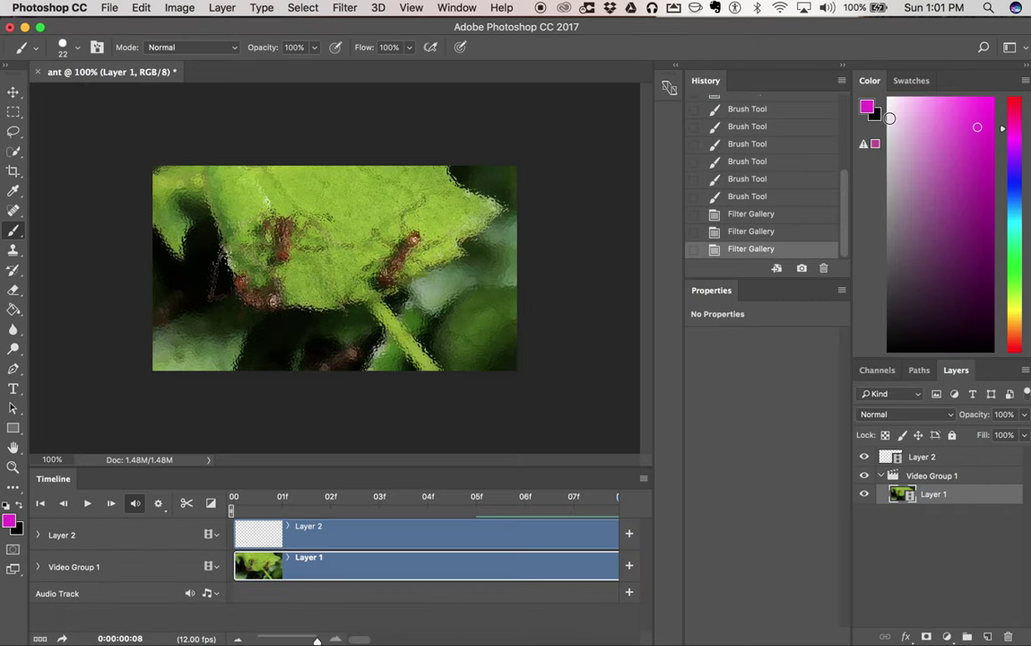
scroll(552, 558, right, 2)
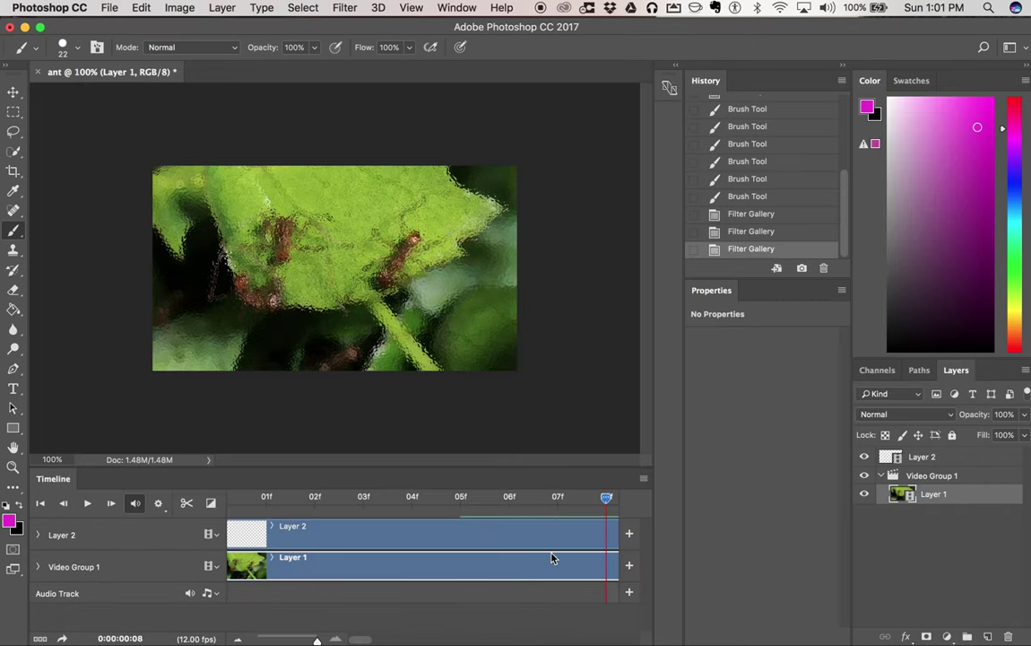
mouse_move(575, 500)
mouse_down()
mouse_move(494, 511)
mouse_move(589, 518)
mouse_up()
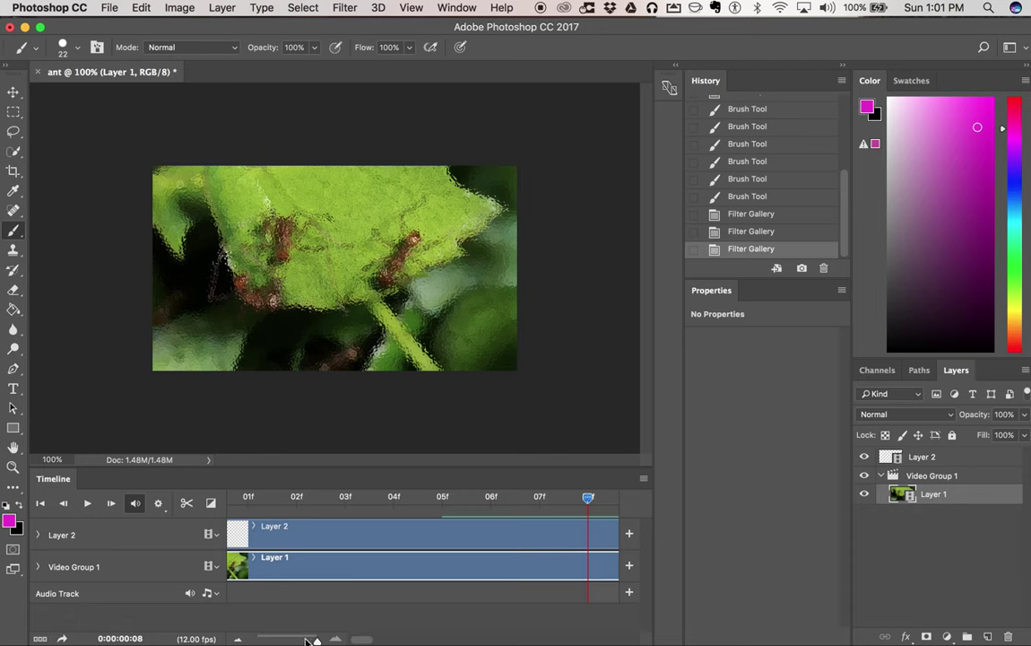
drag(317, 640, 268, 641)
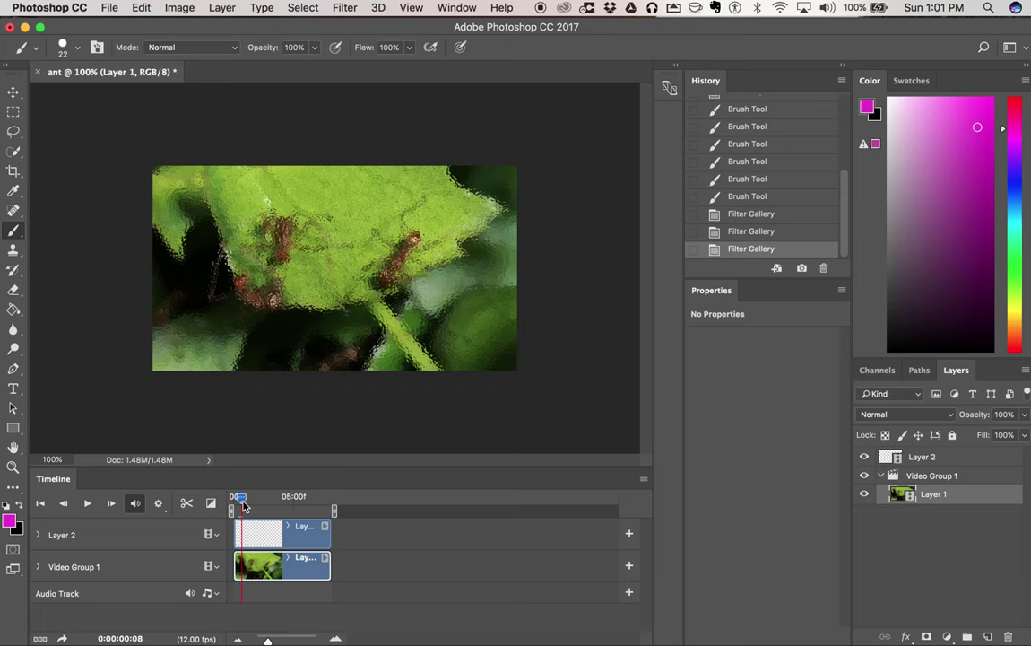
drag(239, 496, 234, 506)
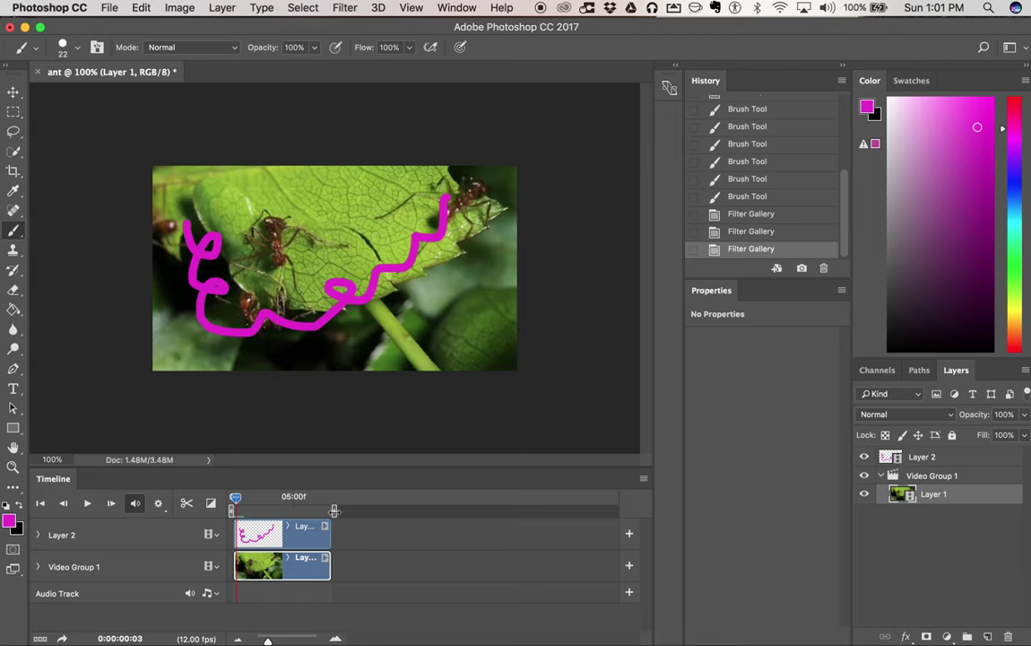
Shorten the work area to end at frame 7 and preview the early frames' strokes
drag(333, 510, 241, 503)
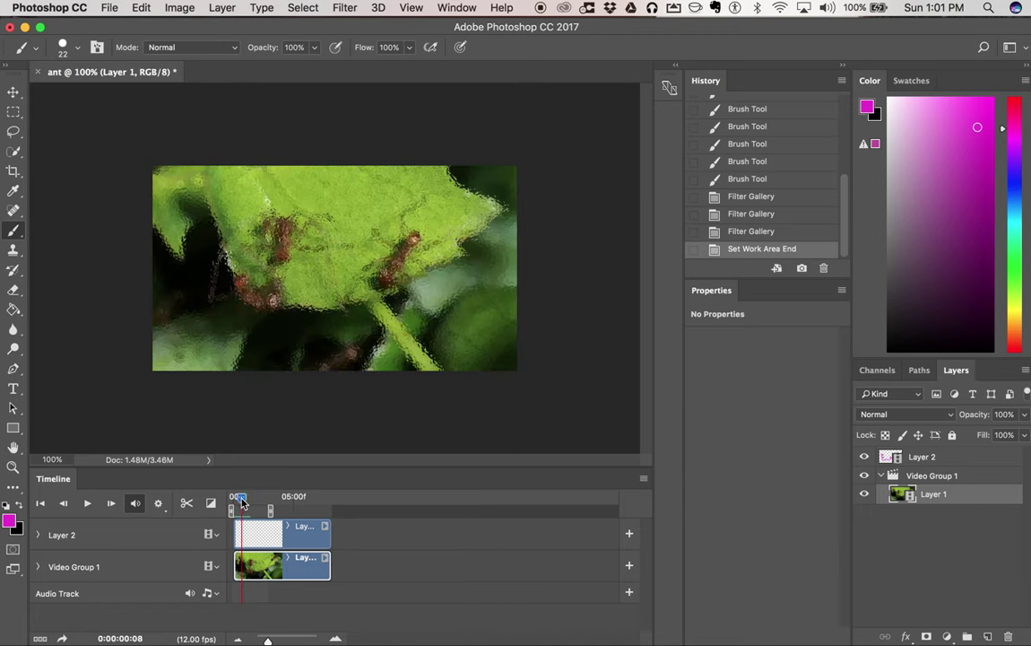
drag(270, 510, 246, 512)
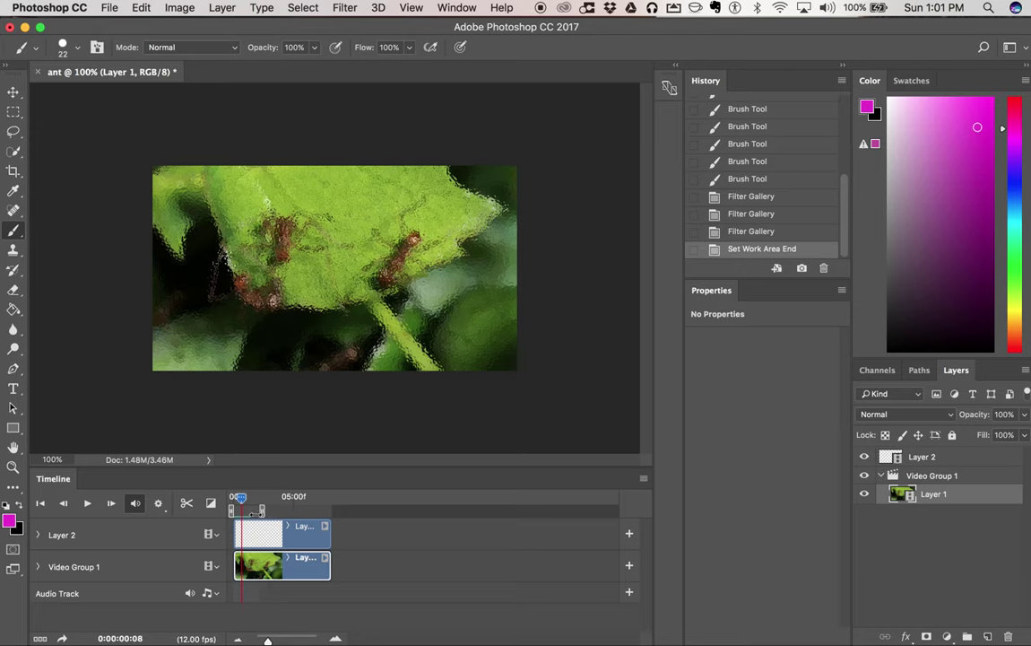
click(245, 511)
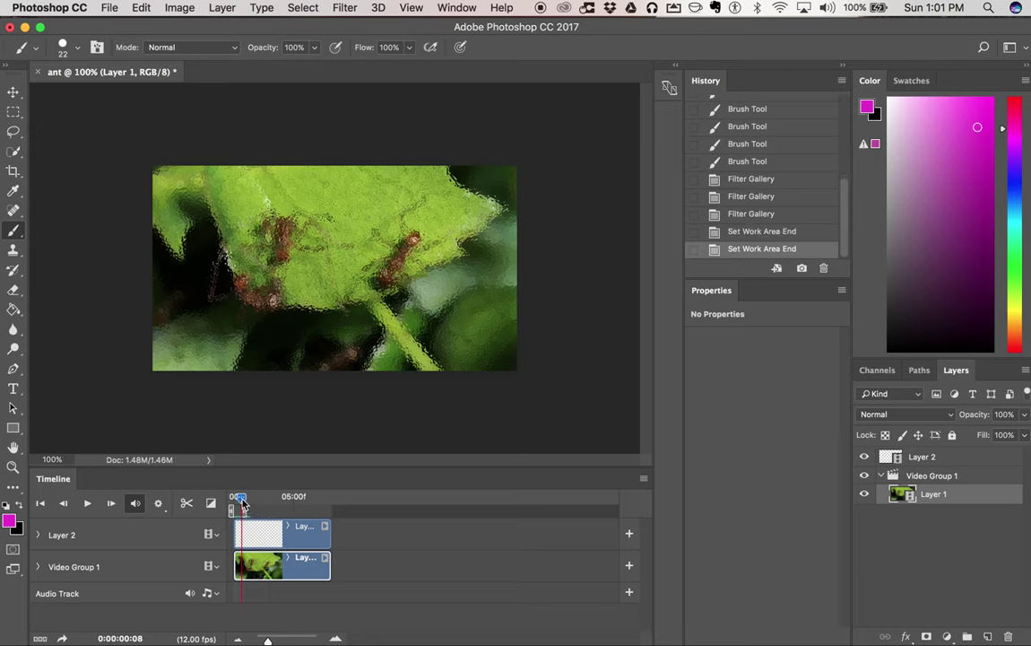
drag(242, 505, 234, 506)
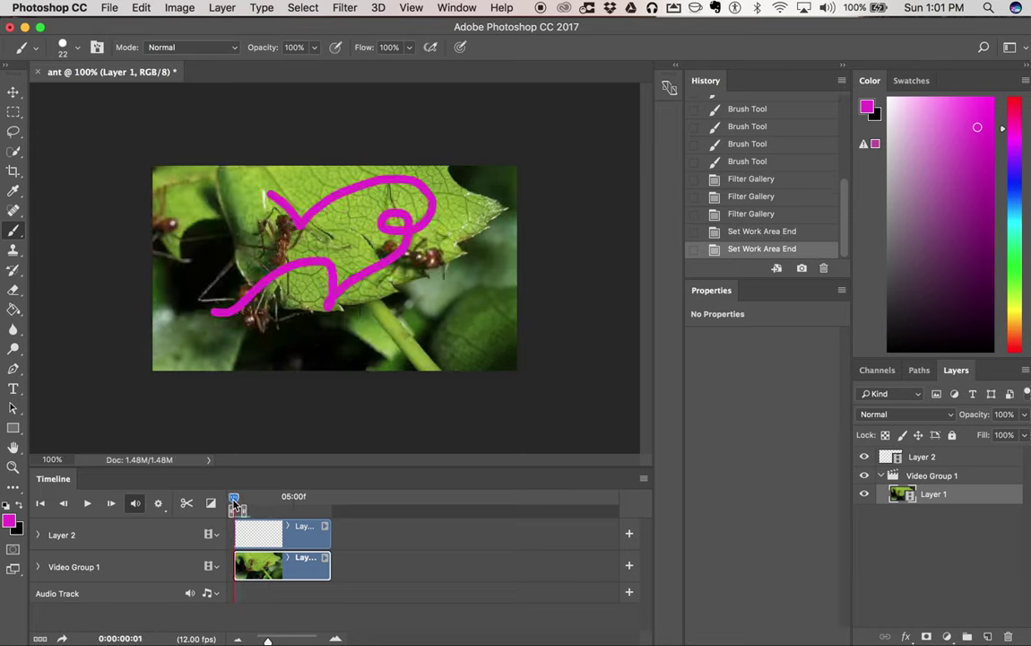
drag(234, 506, 236, 507)
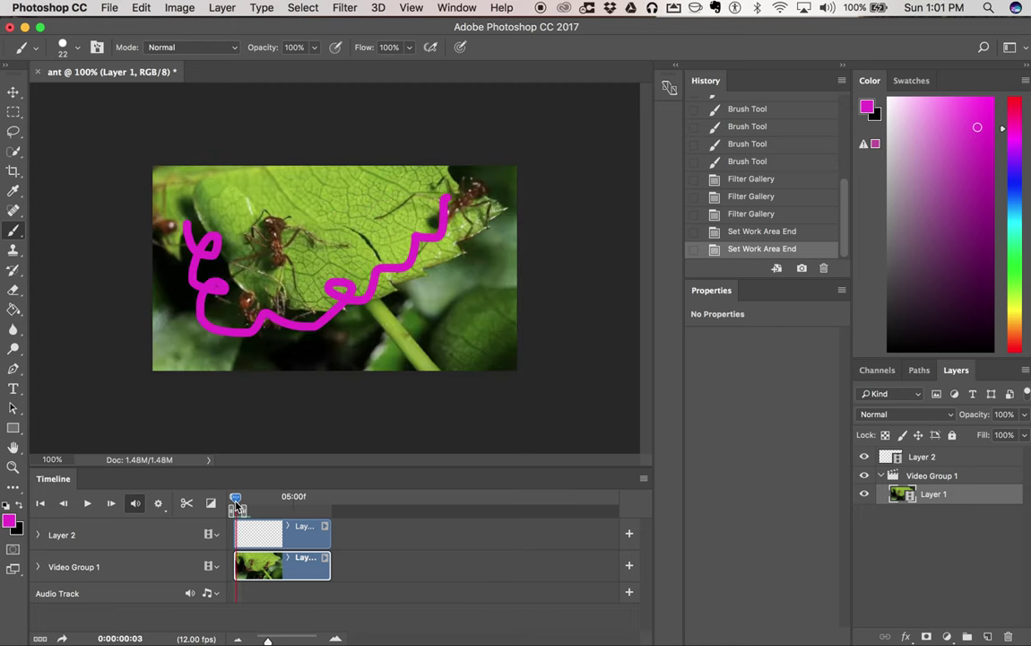
click(88, 503)
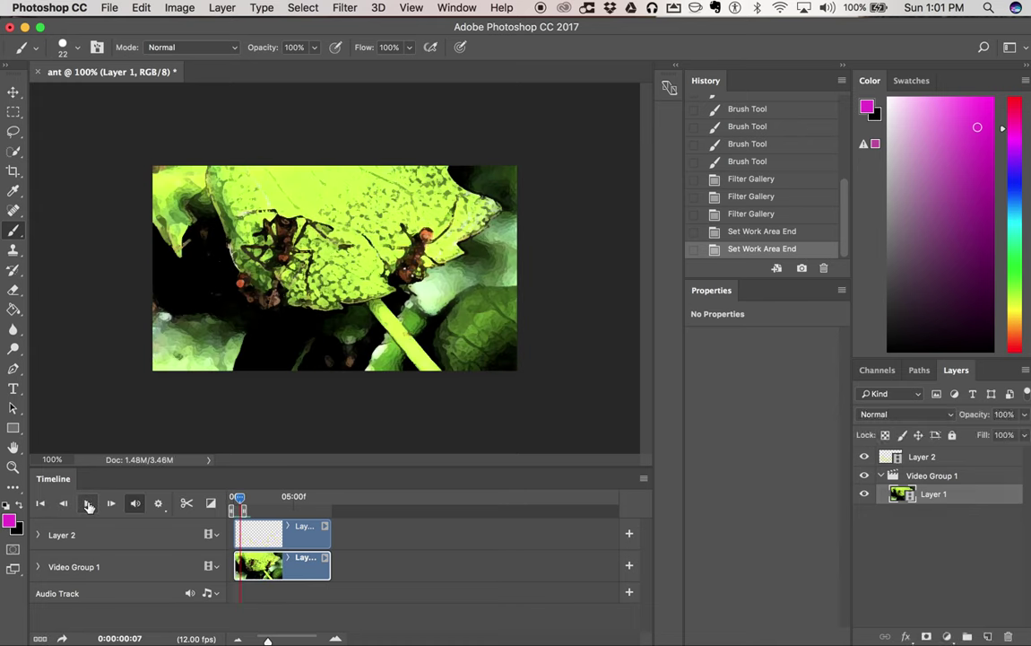
Stop playback and use Layer > Video Layers > Restore Frame to return frame 6 to its unfiltered footage
click(88, 504)
drag(239, 504, 239, 506)
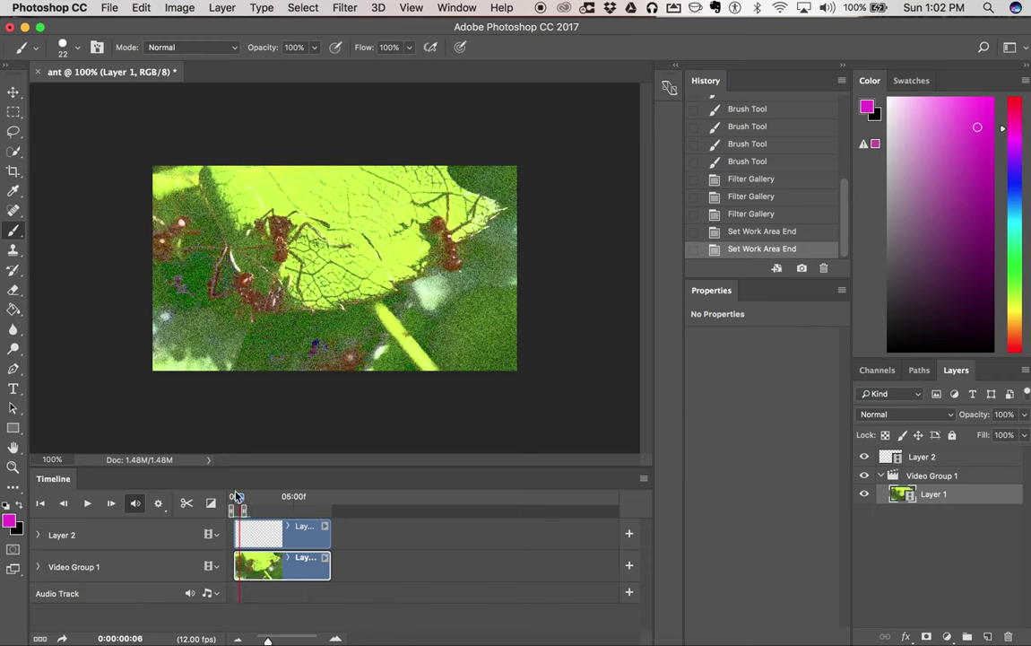
click(224, 8)
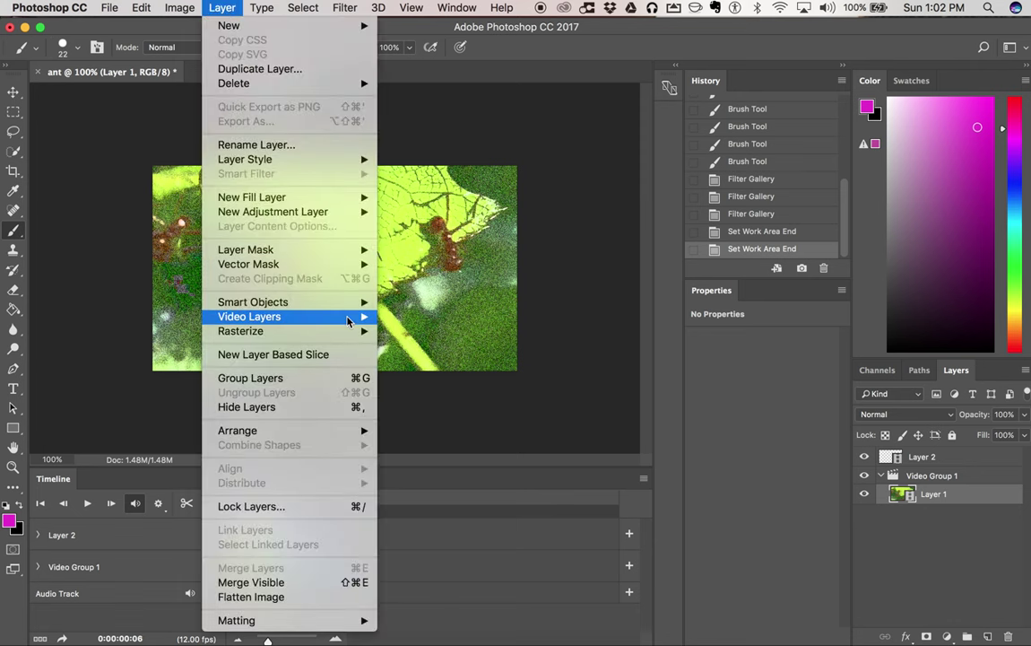
mouse_move(250, 316)
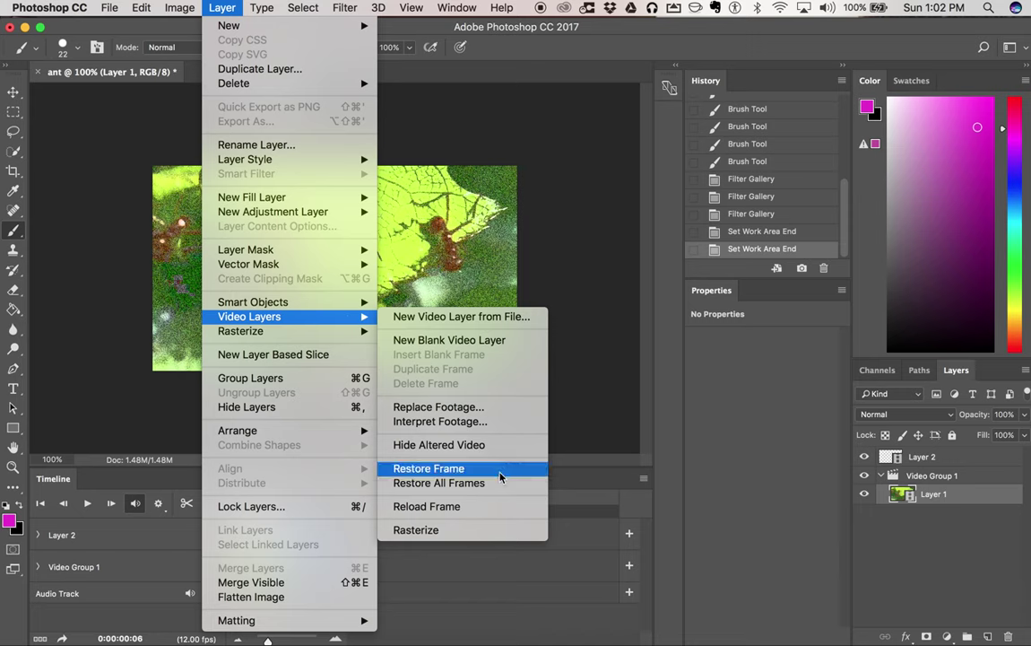
click(429, 468)
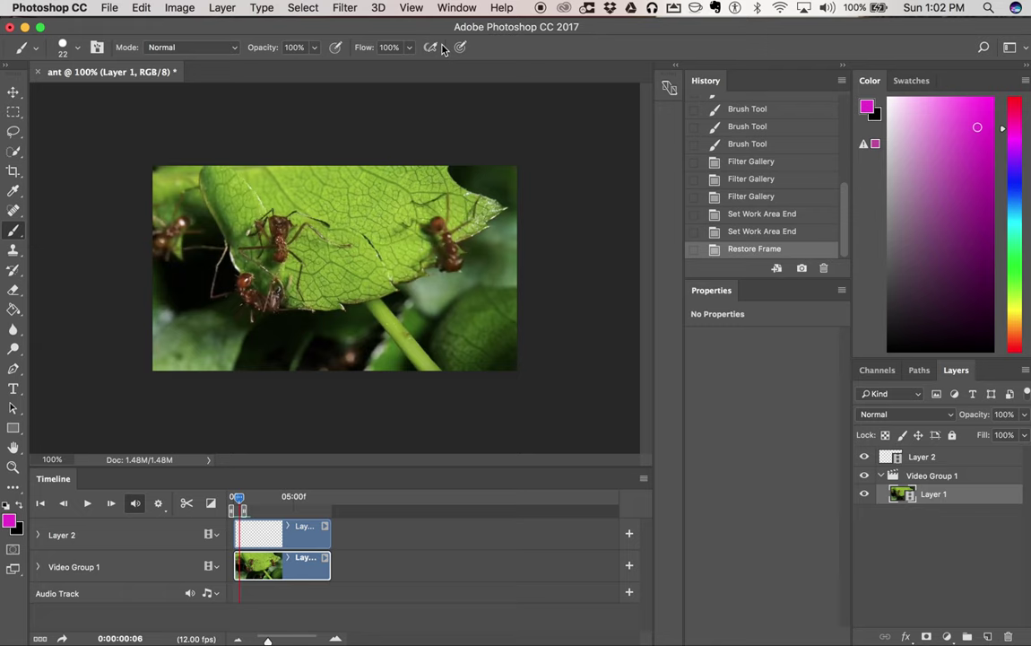
click(344, 7)
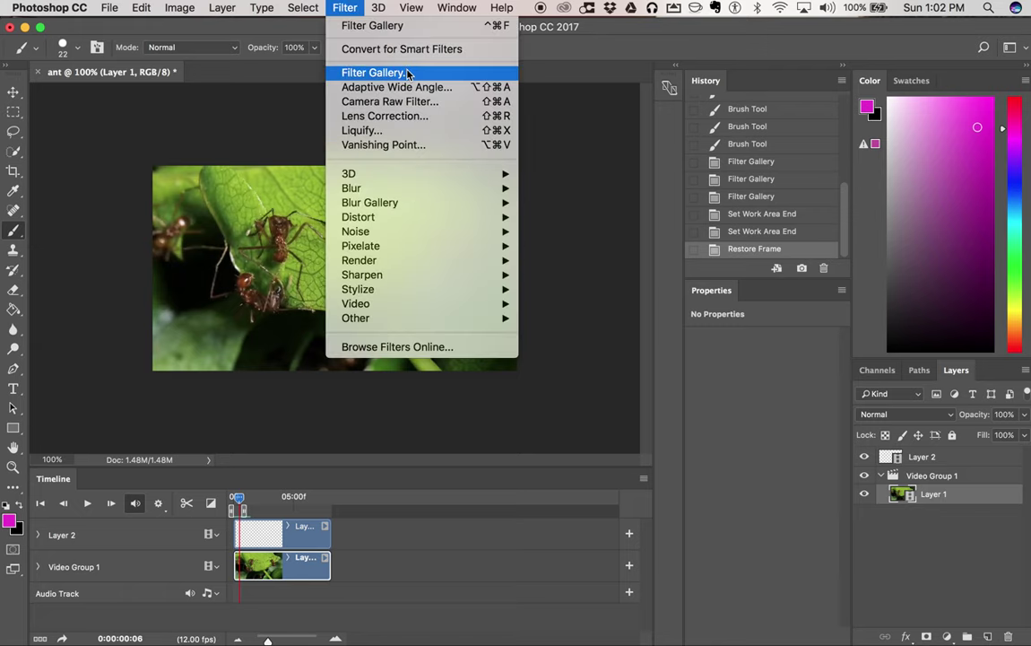
mouse_move(358, 217)
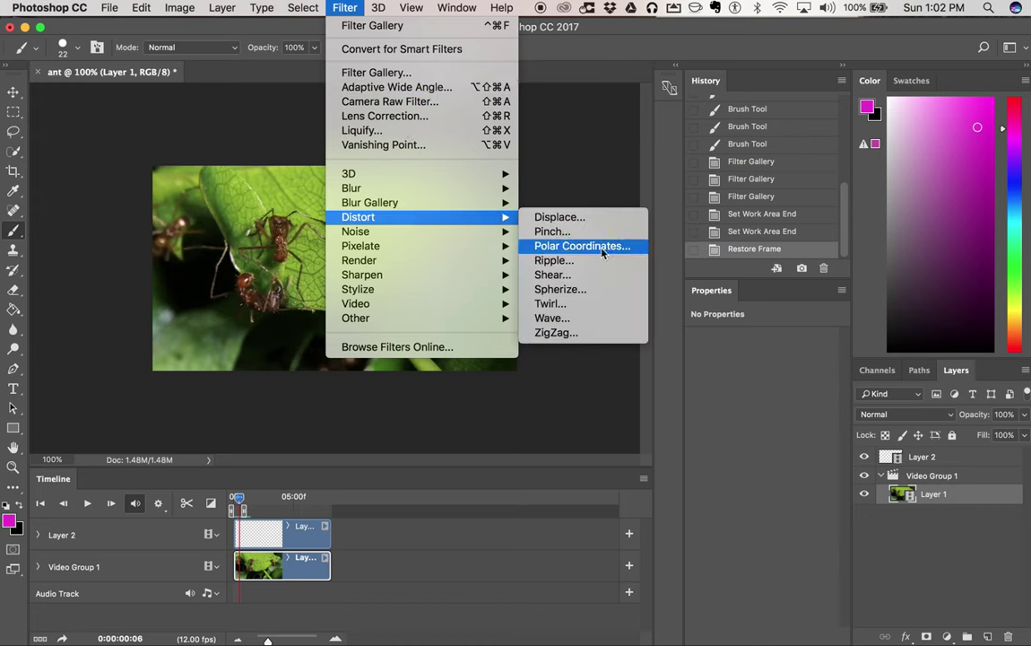
Apply a Pinch distortion at 50% Amount to frame 6, then scrub onward
click(598, 233)
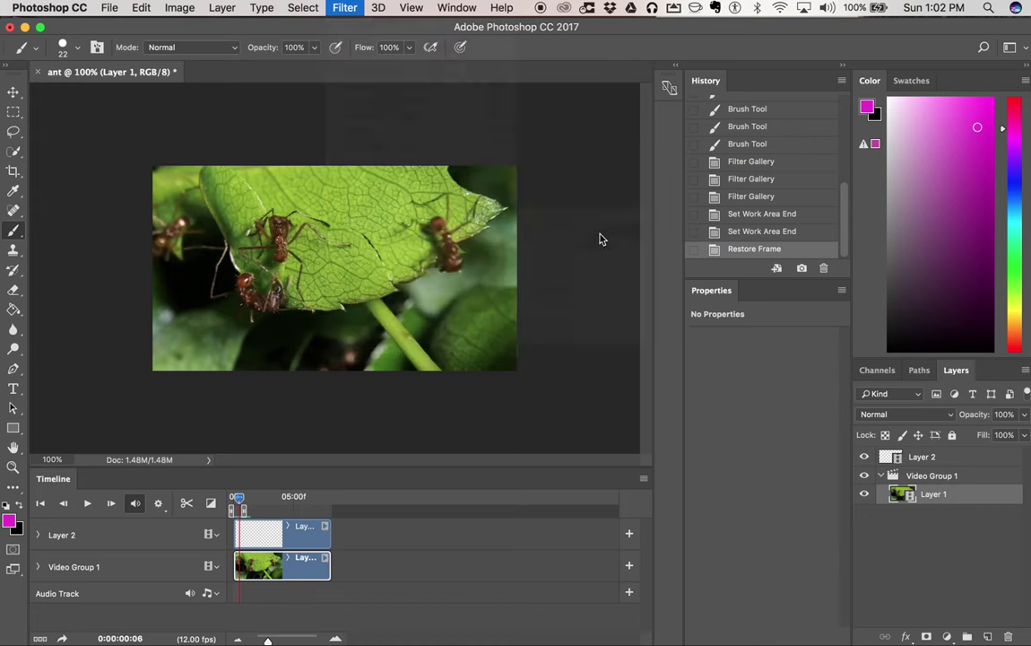
drag(460, 295, 502, 305)
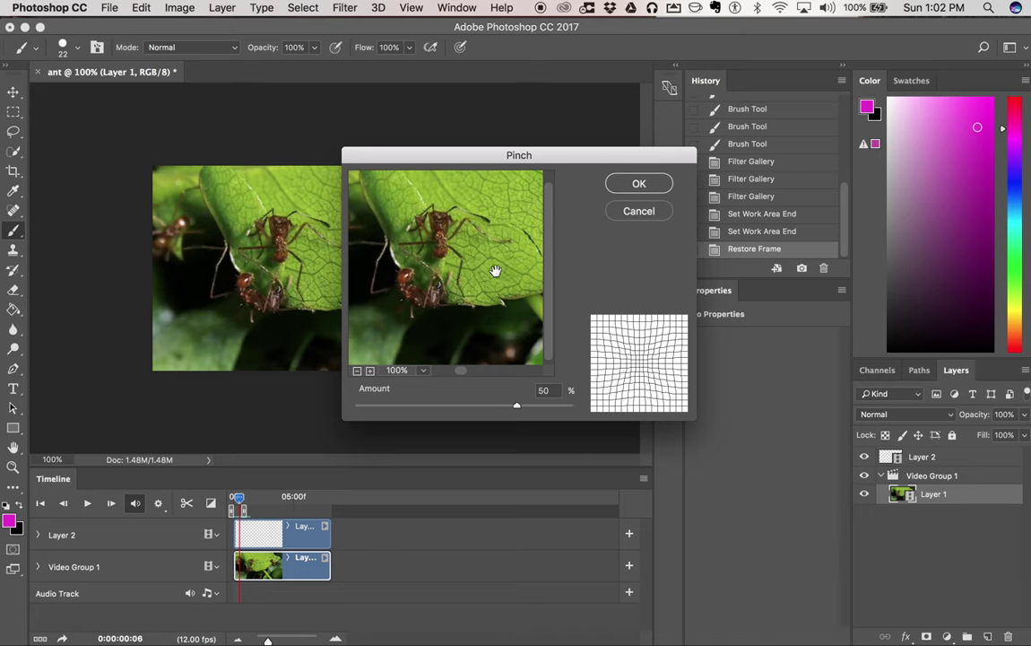
drag(437, 272, 516, 295)
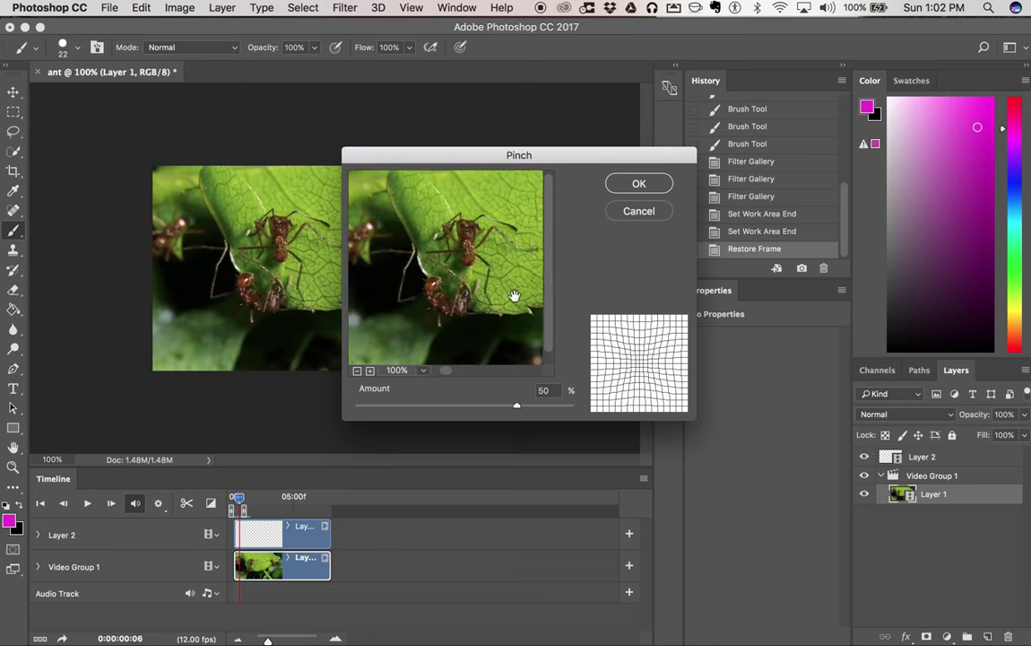
click(637, 183)
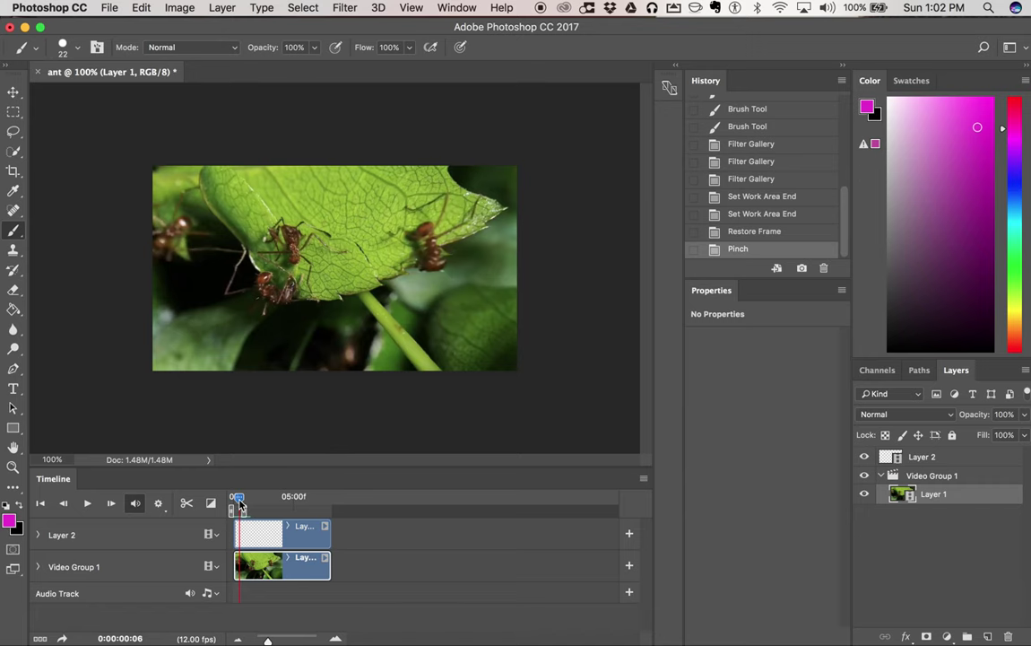
drag(238, 499, 240, 506)
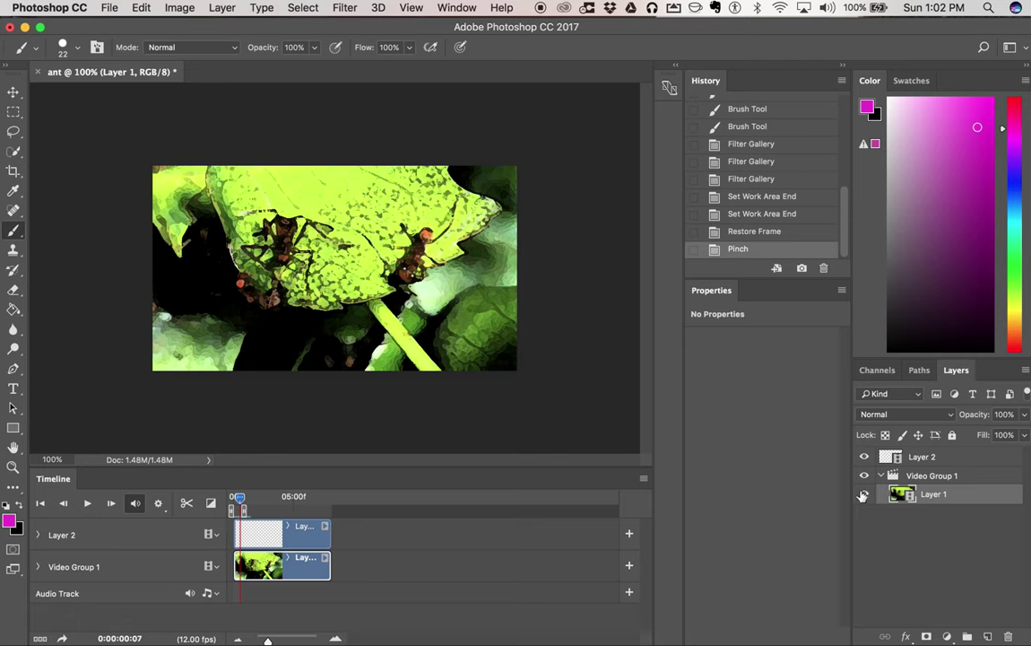
click(864, 494)
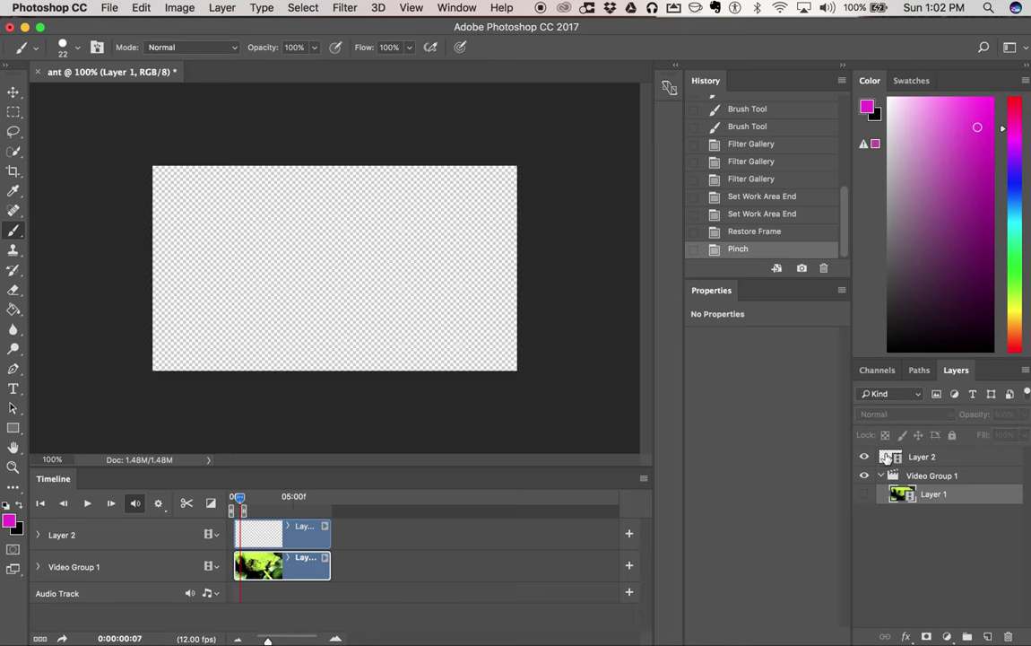
drag(239, 498, 238, 499)
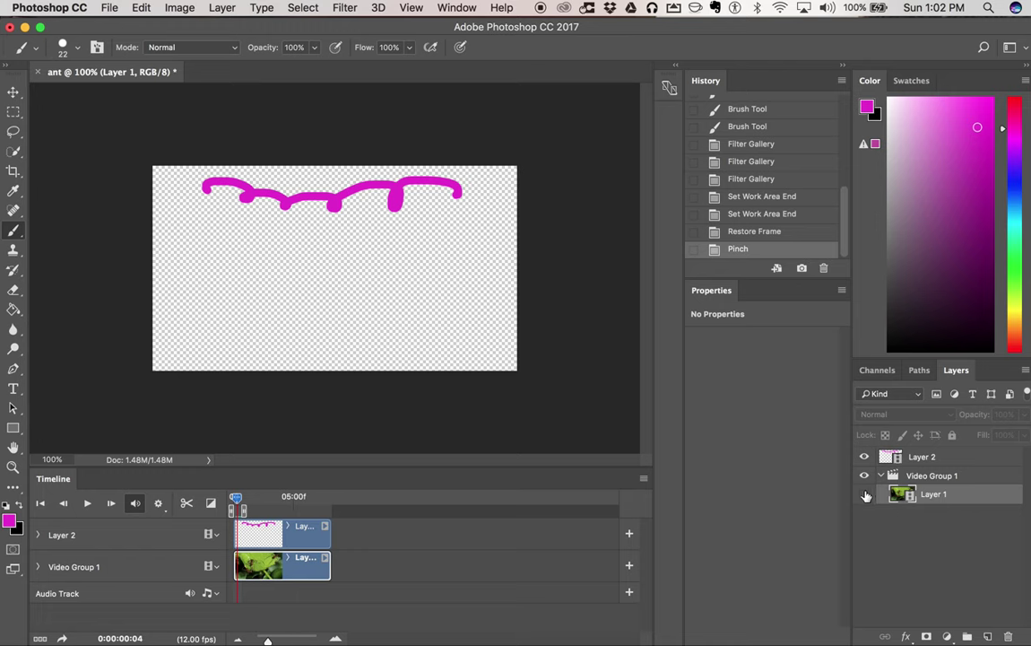
key(ctrl+comma)
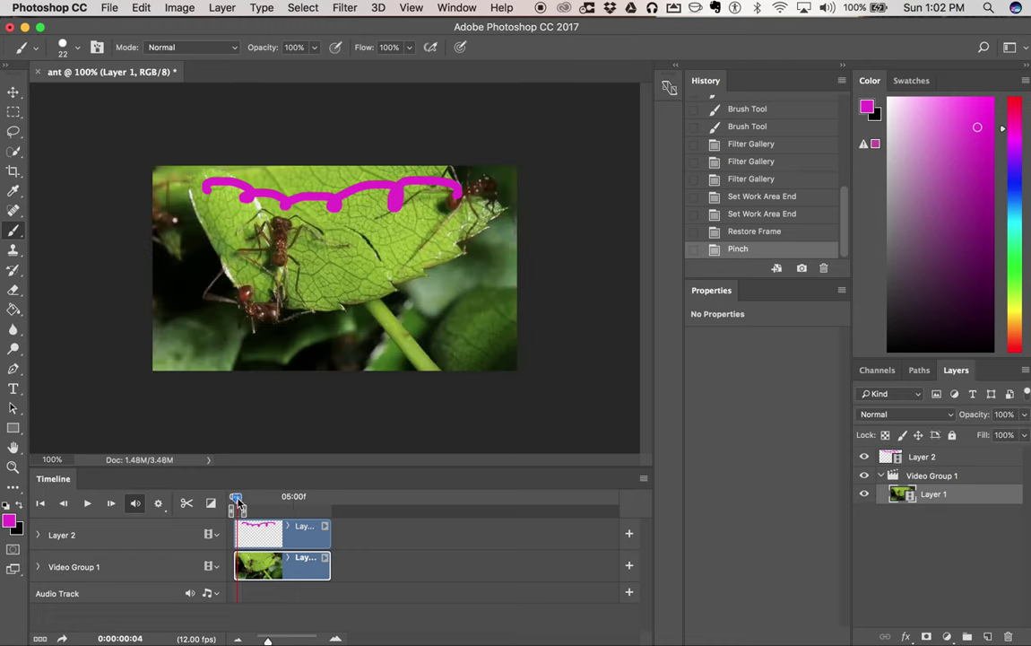
drag(238, 505, 240, 505)
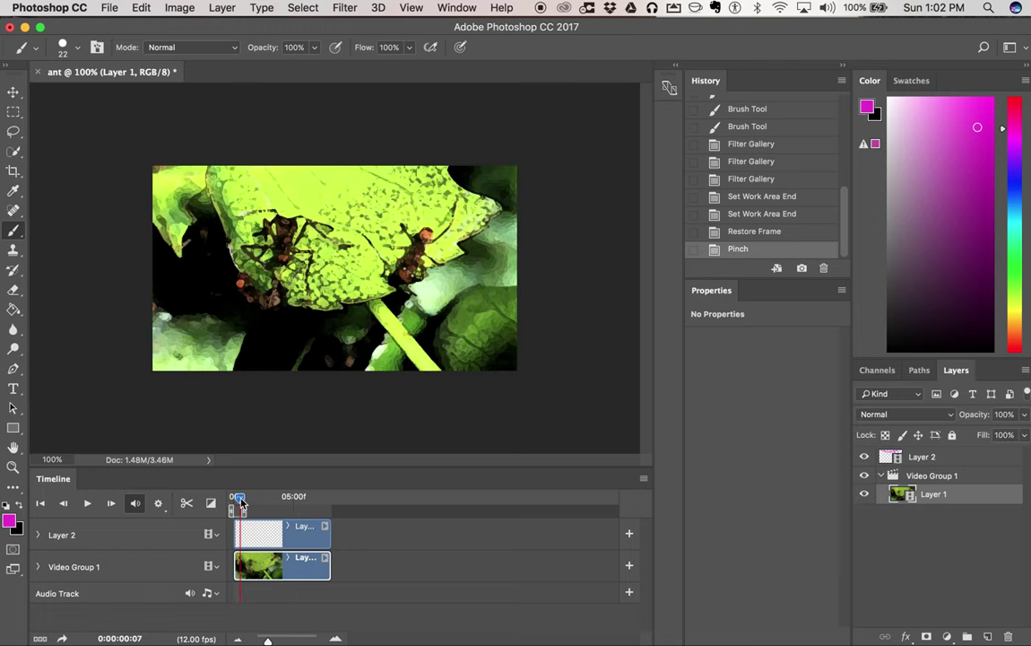
click(108, 9)
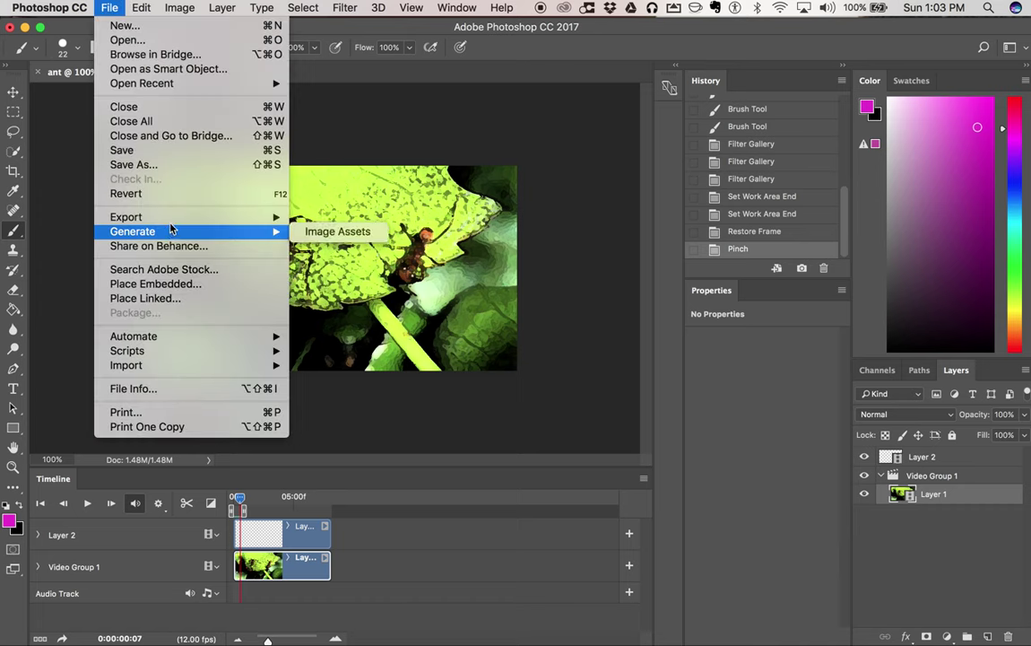
mouse_move(126, 217)
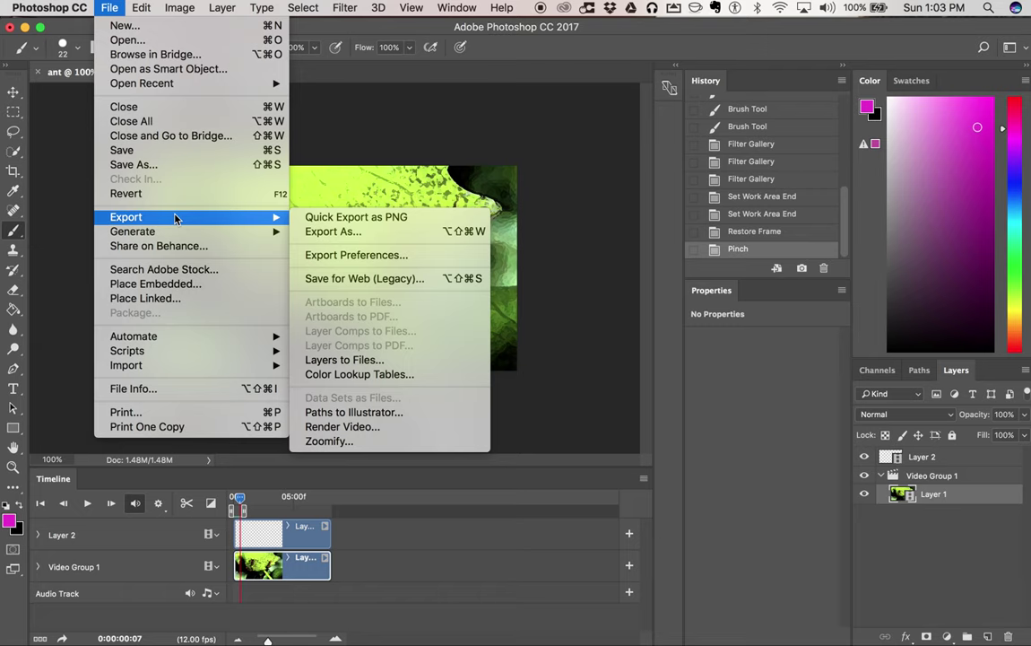
Render the work area as a 960 x 540, 12 fps QuickTime movie named 'ant roto.mov'
click(434, 431)
click(298, 194)
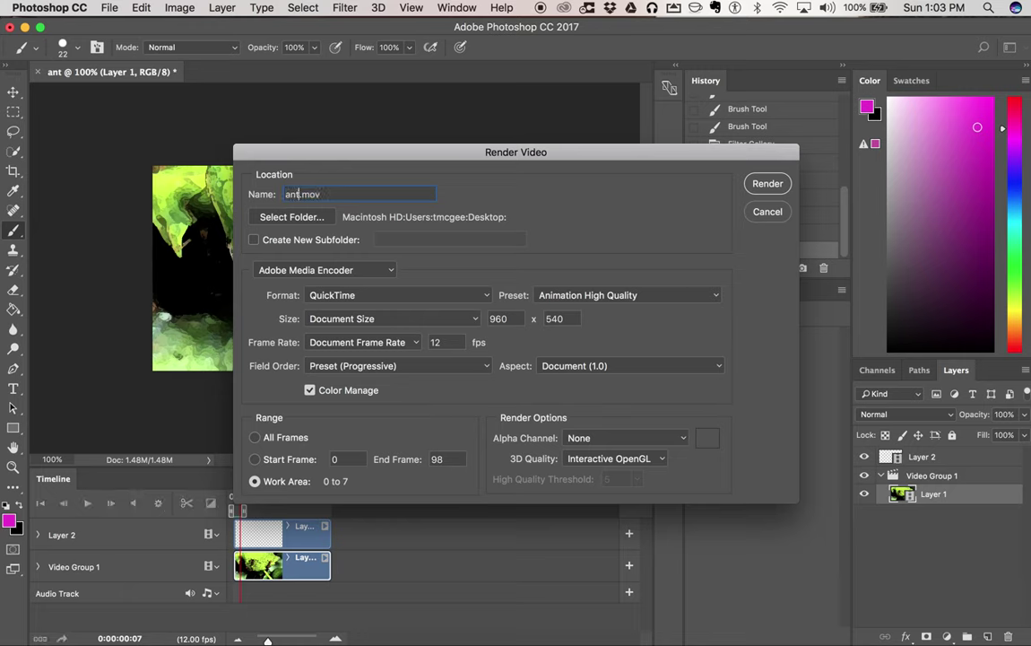
text(roto)
click(487, 296)
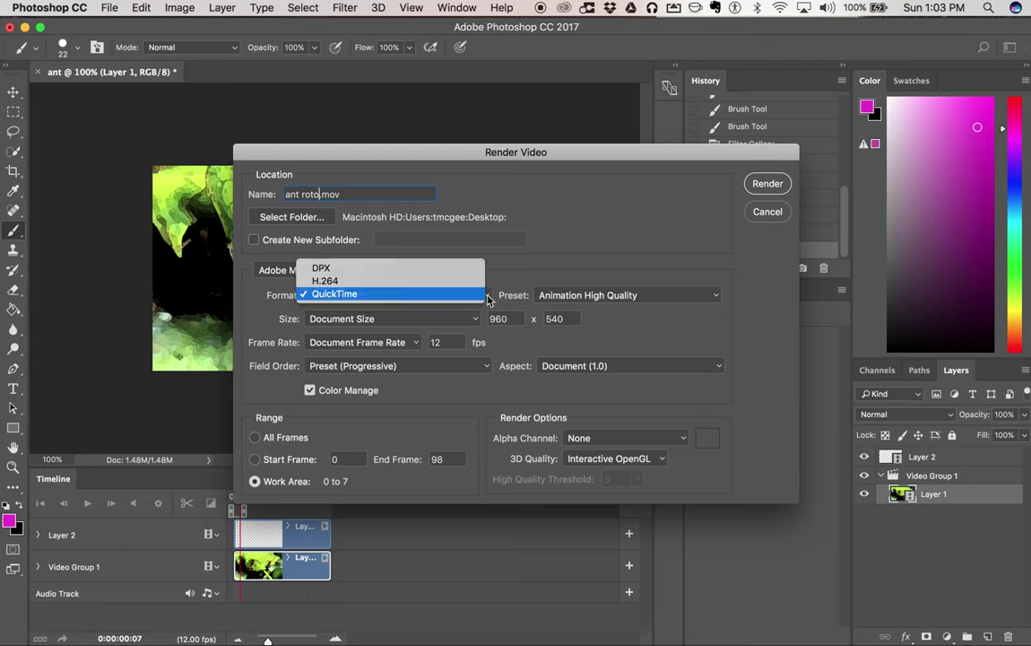
click(360, 296)
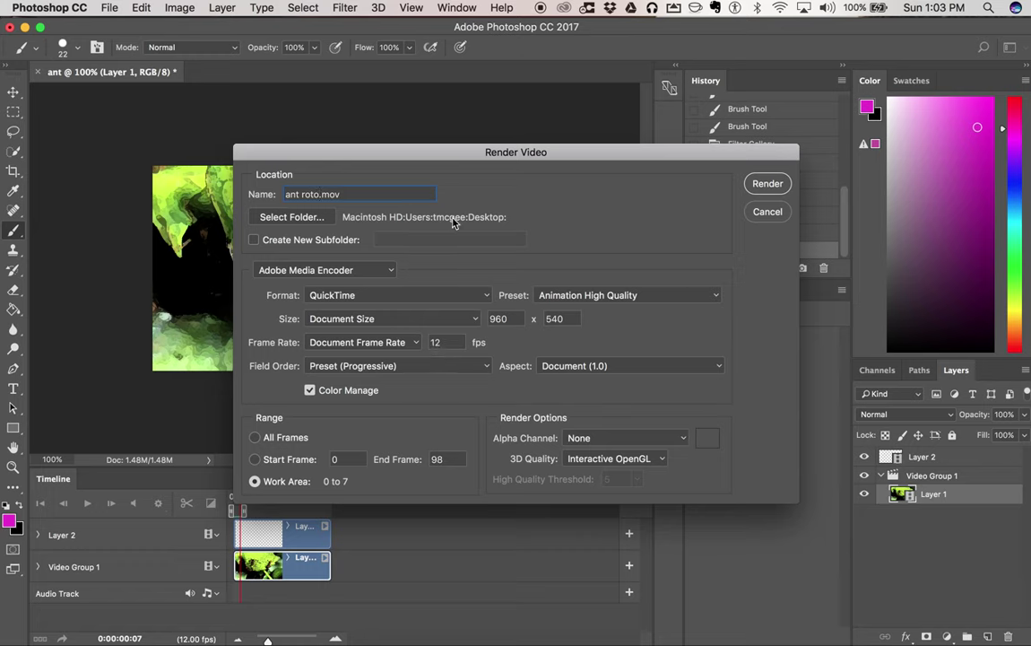
click(782, 185)
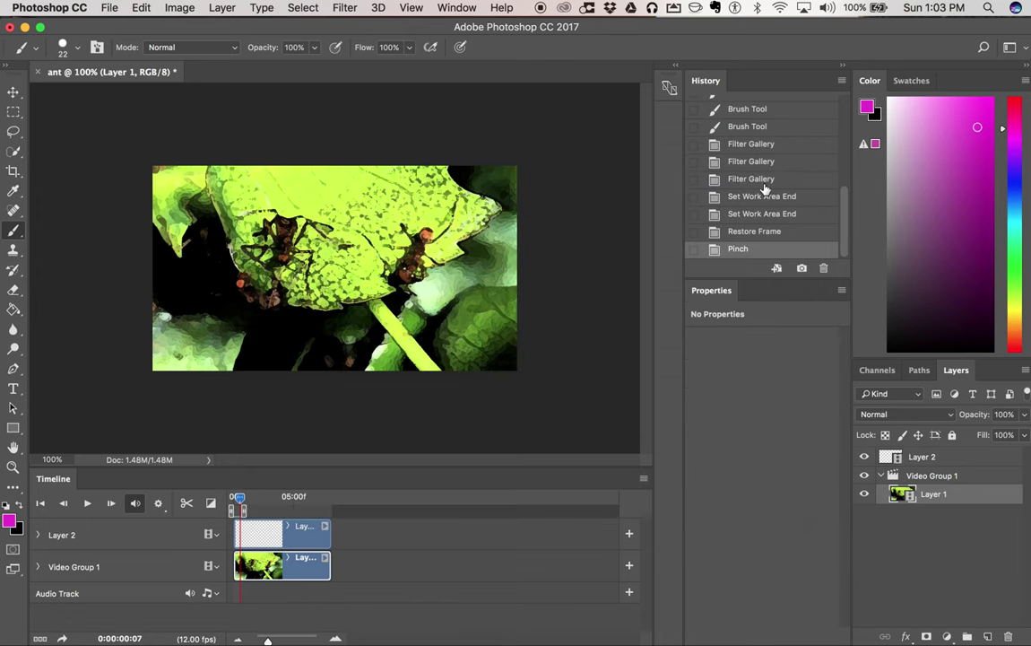
Open ant roto.mov from the desktop in QuickTime Player and play it from the start
drag(823, 31, 761, 48)
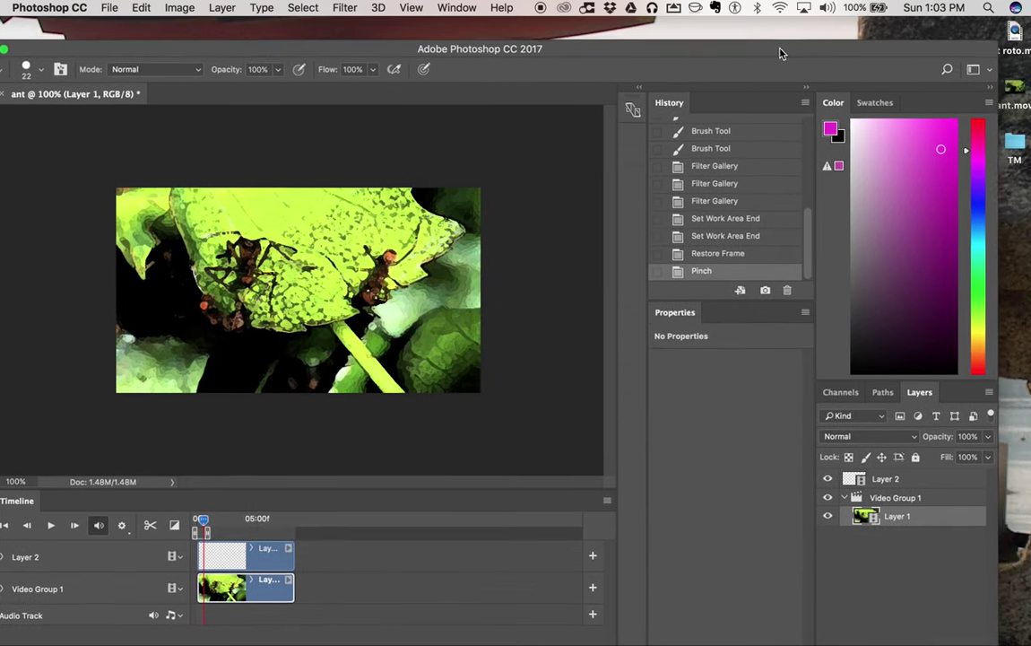
double_click(1013, 35)
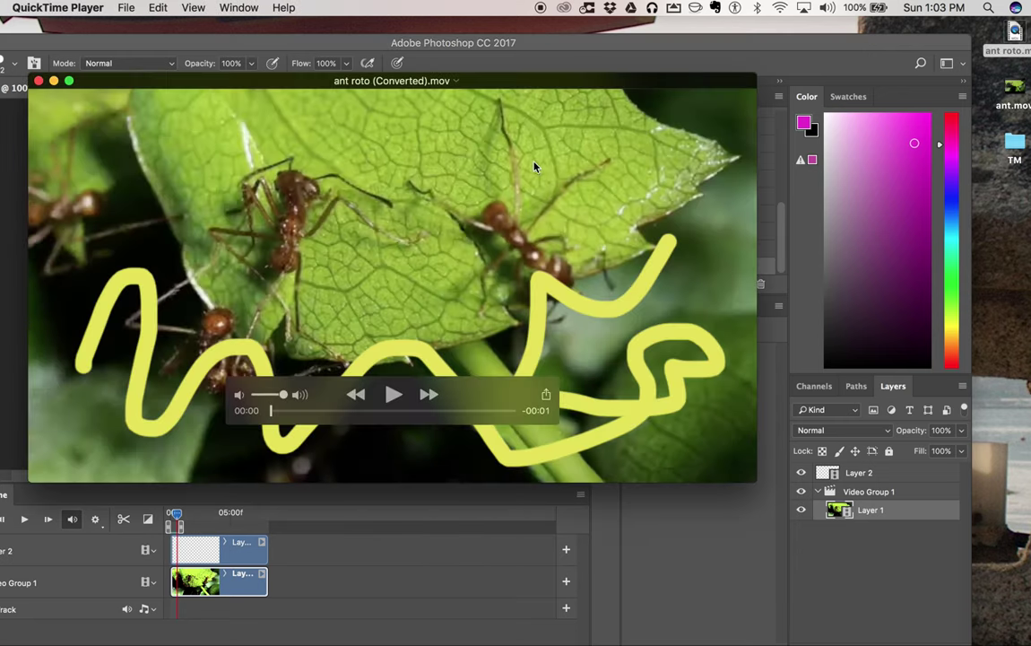
click(393, 395)
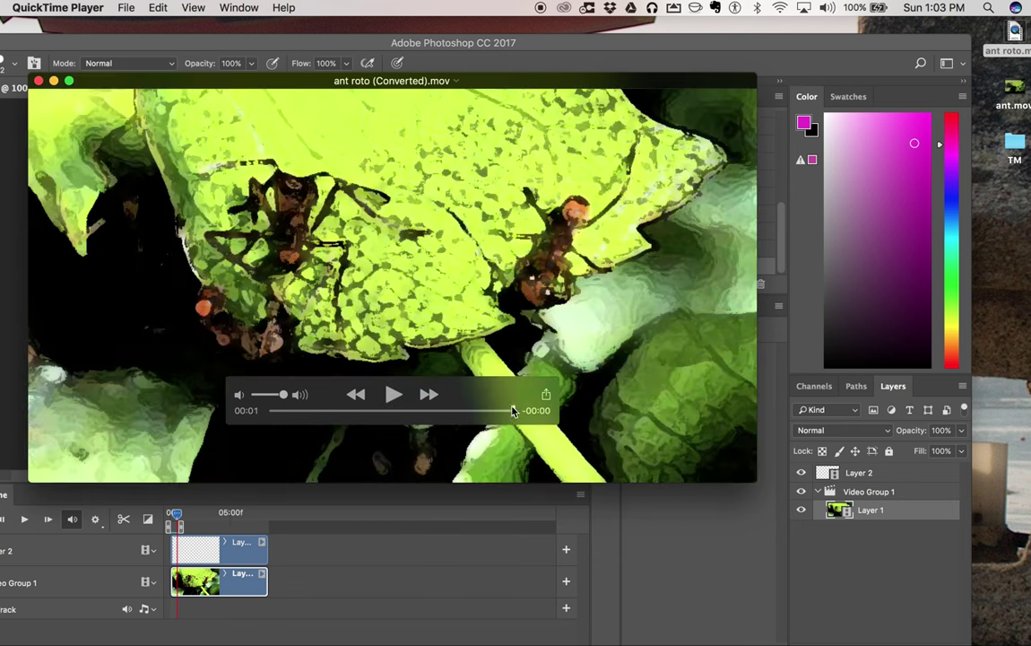
drag(512, 411, 271, 410)
click(393, 395)
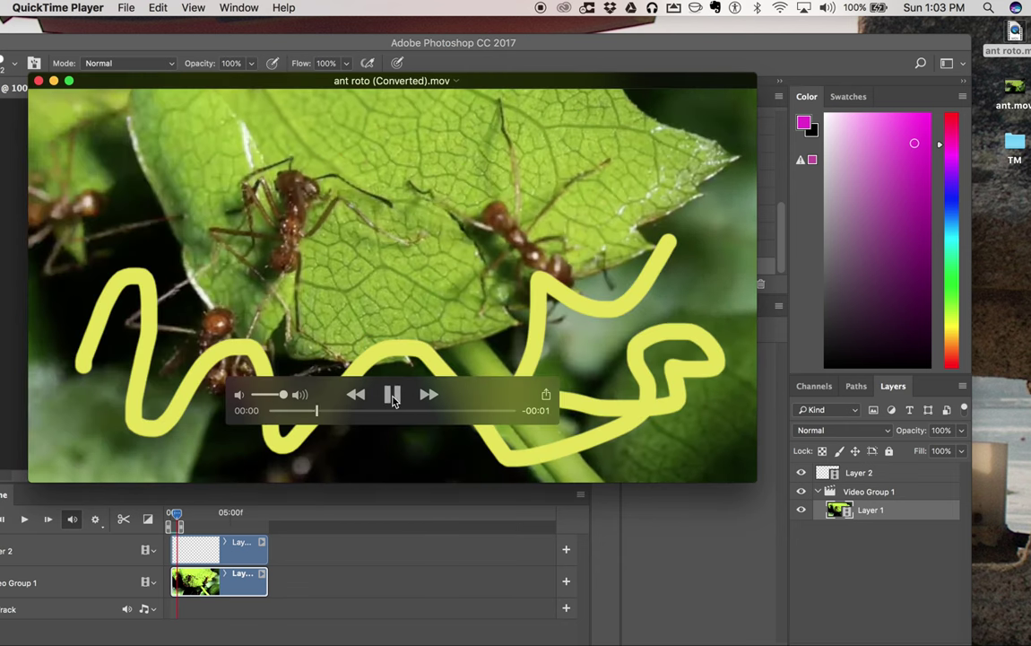